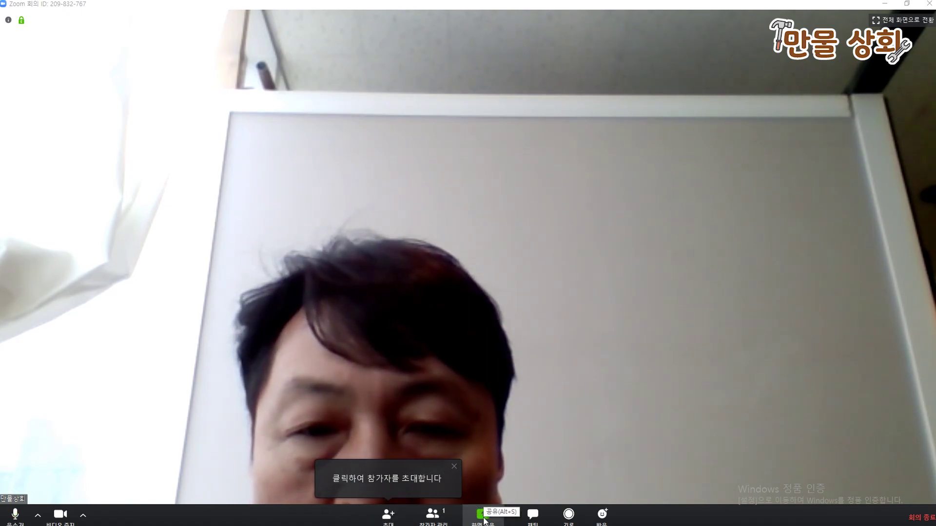
- Copy the meeting's invitation URL from the invite dialog, then minimise the Zoom meeting and home windows
{"action": "left_click", "coordinate": [388, 514]}
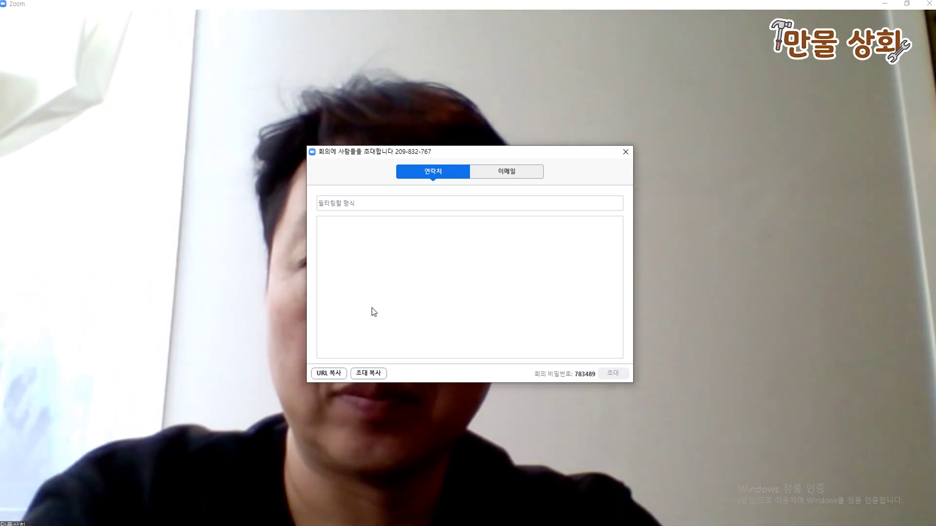
{"action": "left_click", "coordinate": [338, 370]}
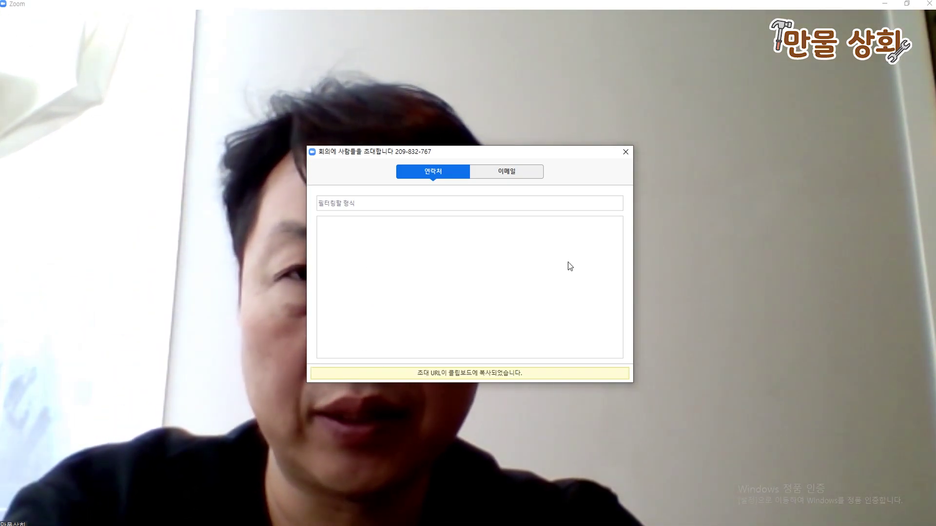
{"action": "left_click", "coordinate": [626, 152]}
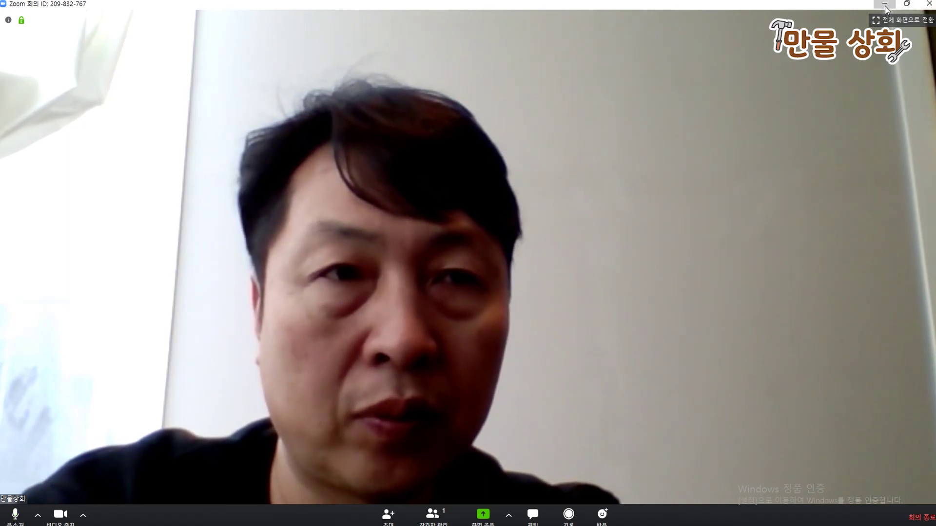
{"action": "left_click", "coordinate": [884, 4]}
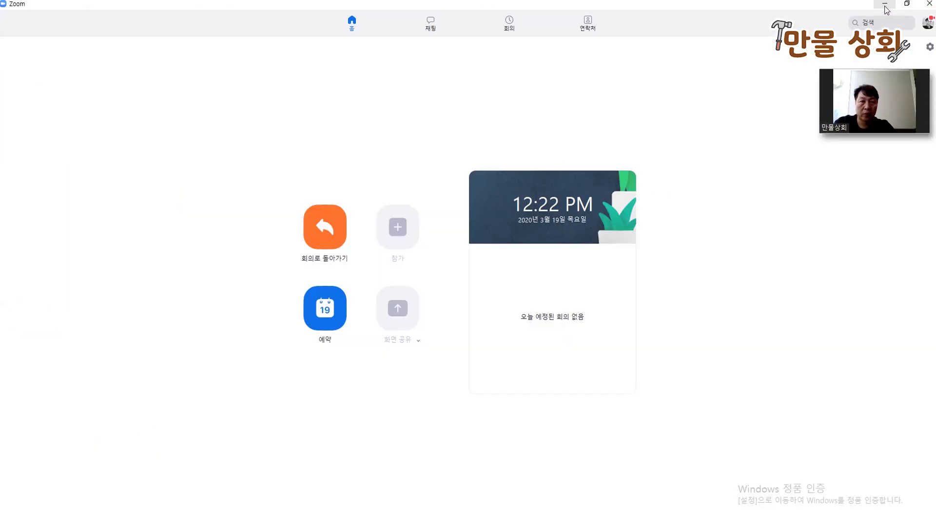
{"action": "left_click", "coordinate": [886, 5]}
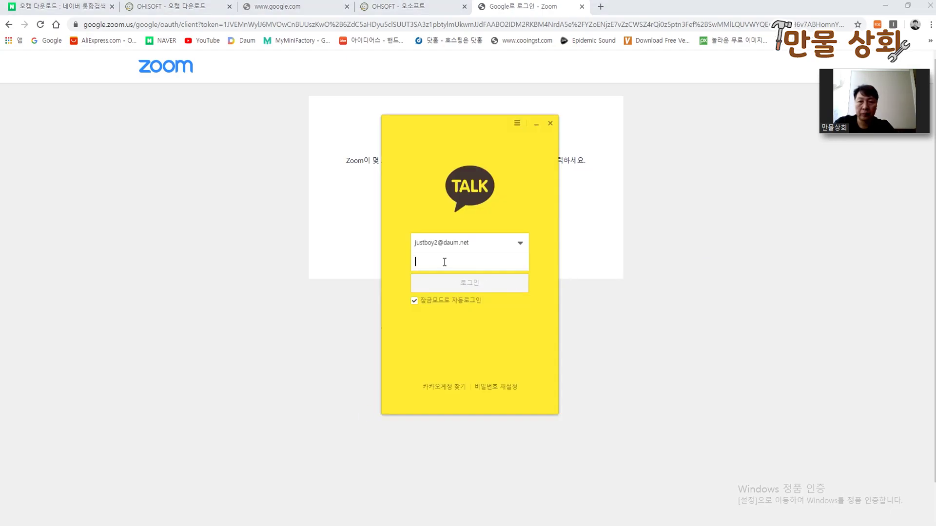
- Sign in to KakaoTalk with the account password and accept the confirmation dialog
{"action": "type", "text": "***"}
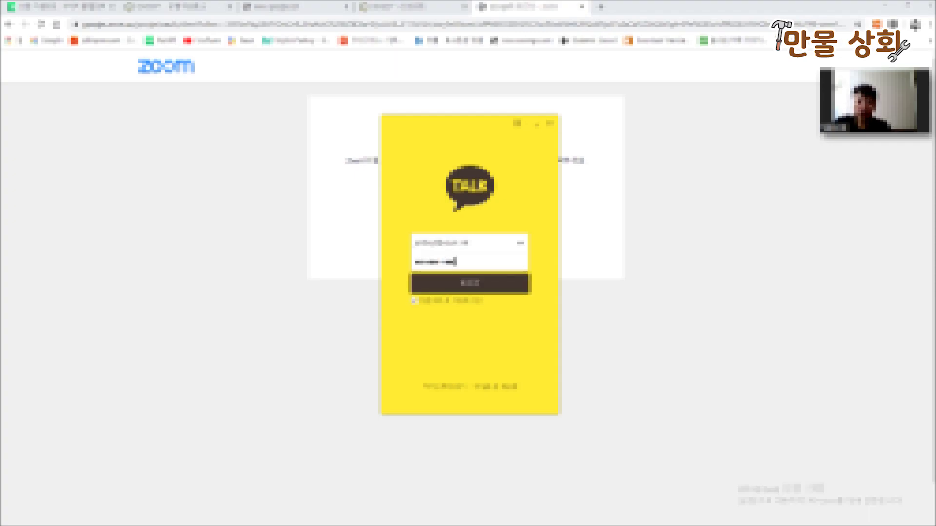
{"action": "left_click", "coordinate": [463, 288]}
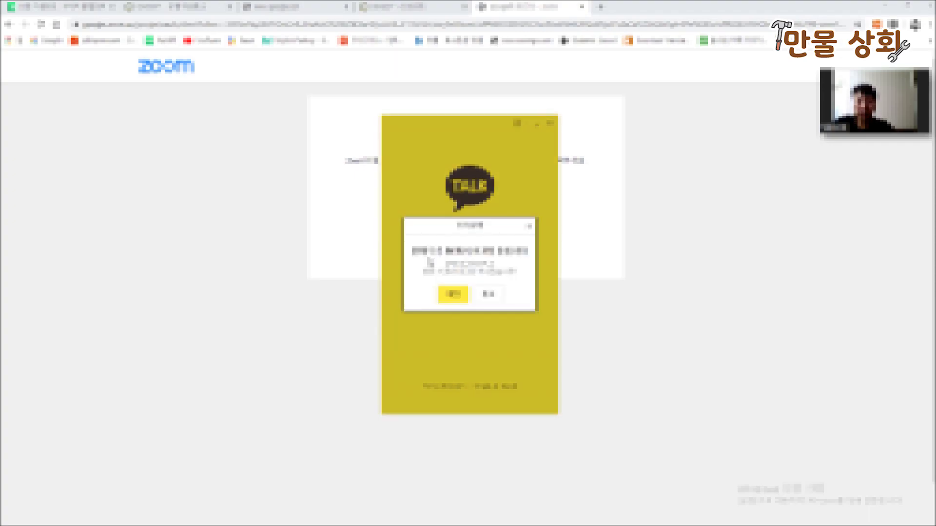
{"action": "left_click", "coordinate": [461, 296]}
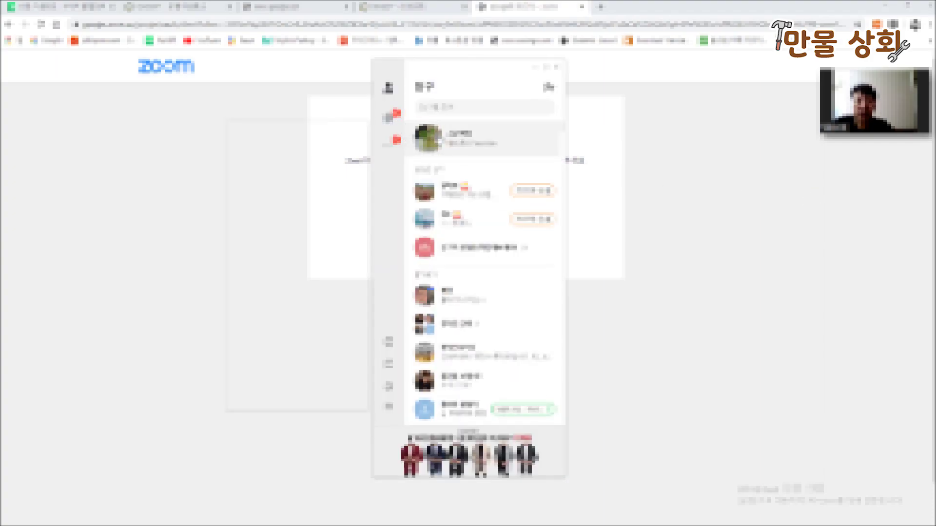
- Open the chat of the first profile in the KakaoTalk friends list and send the copied Zoom invitation link
{"action": "double_click", "coordinate": [434, 139]}
{"action": "right_click", "coordinate": [654, 329]}
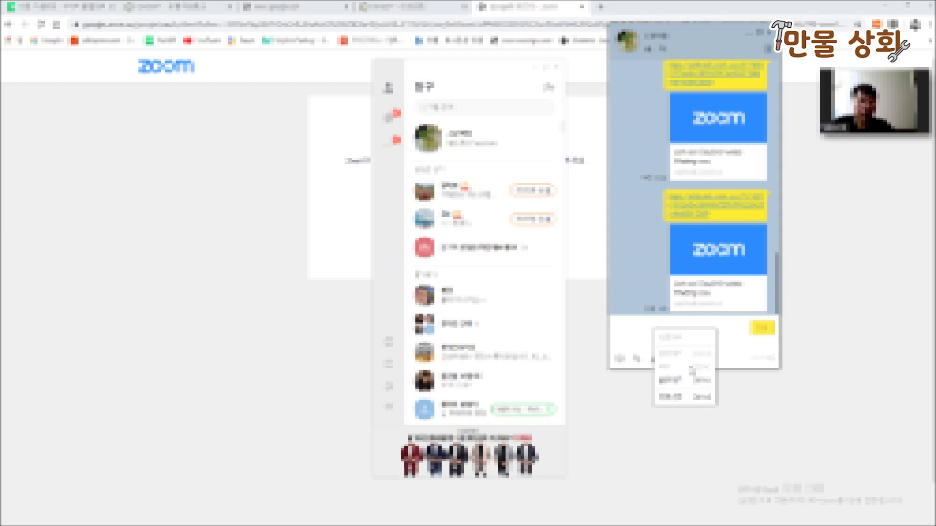
{"action": "left_click", "coordinate": [672, 380]}
{"action": "left_click", "coordinate": [762, 329]}
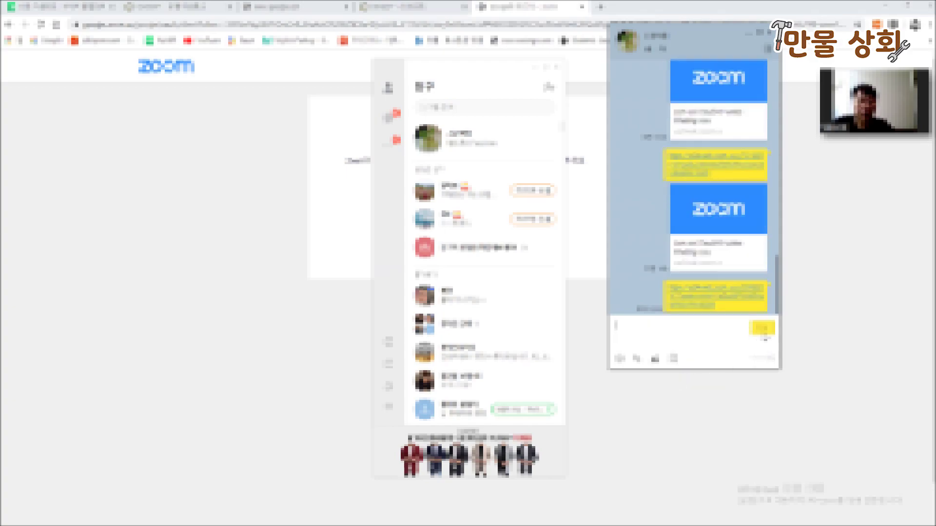
- Find an earlier conversation in the KakaoTalk chat list, open it and send the same Zoom invitation link there
{"action": "scroll", "coordinate": [464, 273], "scroll_direction": "down", "scroll_amount": 2}
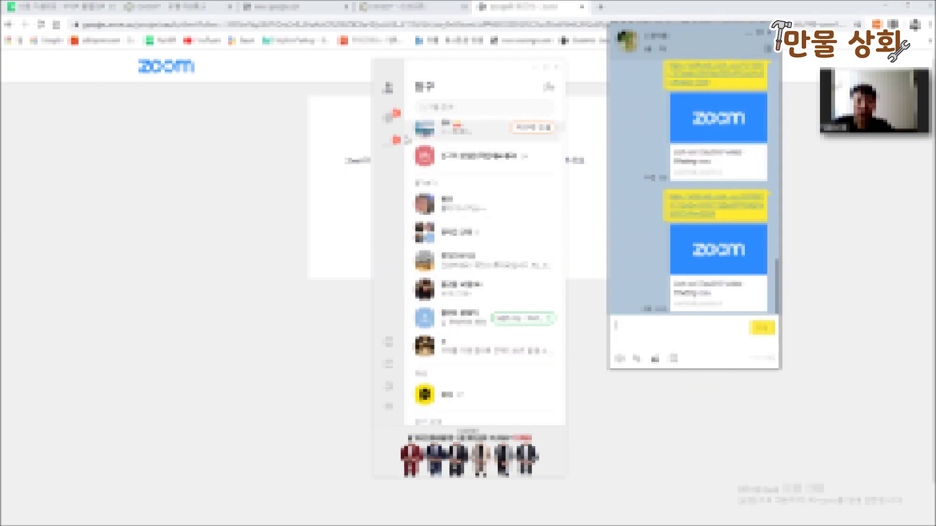
{"action": "left_click", "coordinate": [388, 117]}
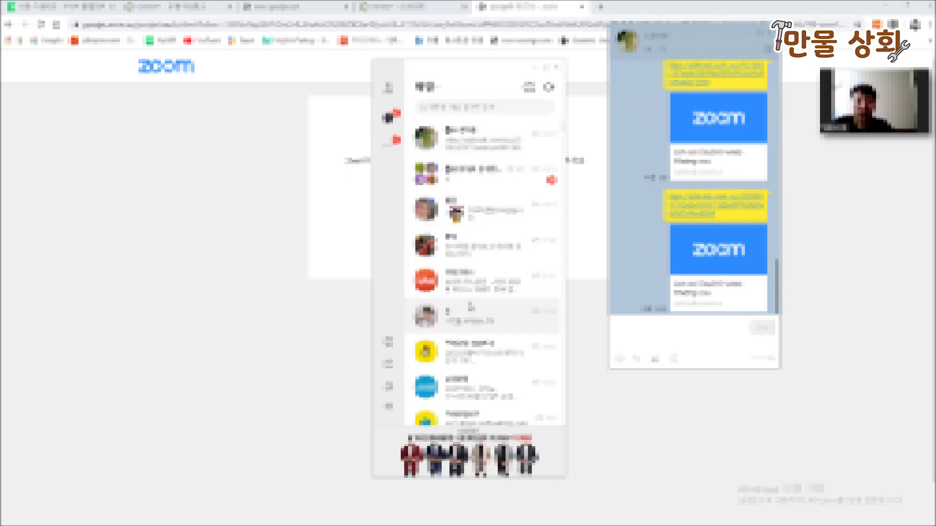
{"action": "scroll", "coordinate": [454, 169], "scroll_direction": "down", "scroll_amount": 1}
{"action": "scroll", "coordinate": [456, 166], "scroll_direction": "down", "scroll_amount": 1}
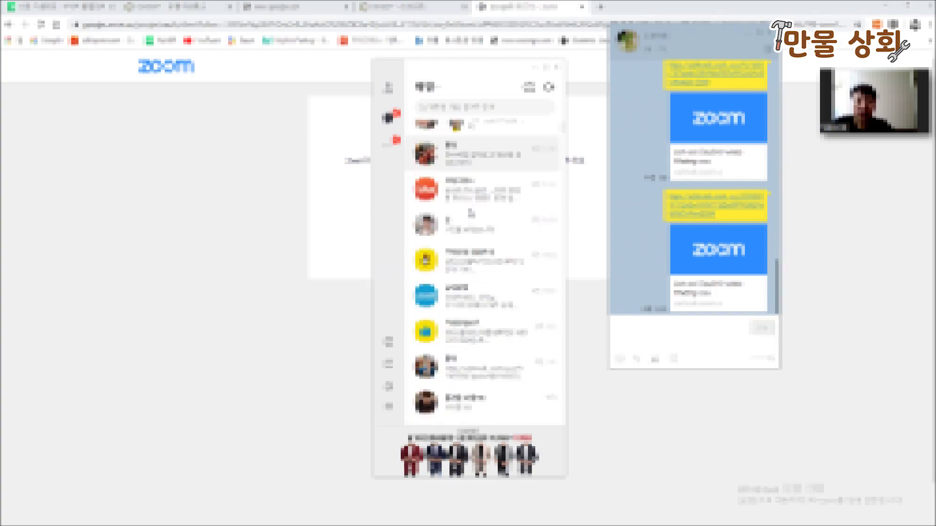
{"action": "double_click", "coordinate": [468, 364]}
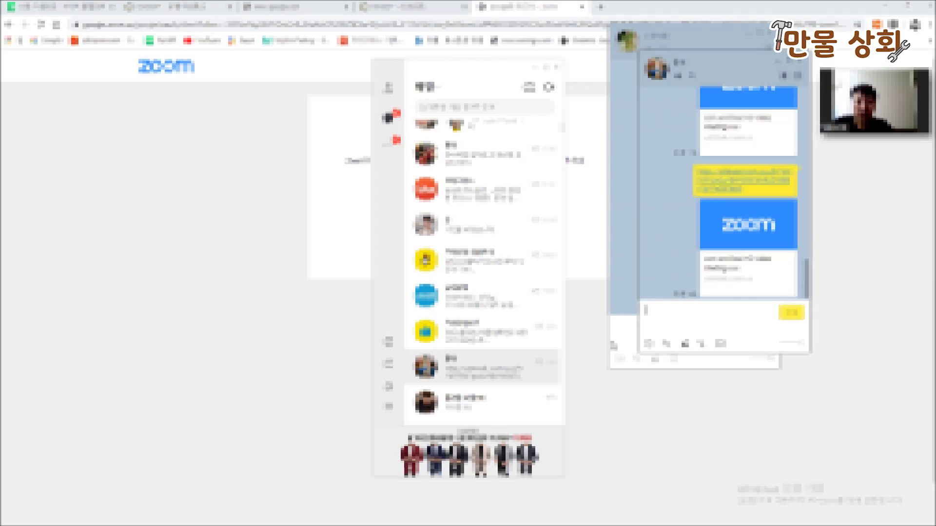
{"action": "right_click", "coordinate": [707, 317]}
{"action": "left_click", "coordinate": [733, 365]}
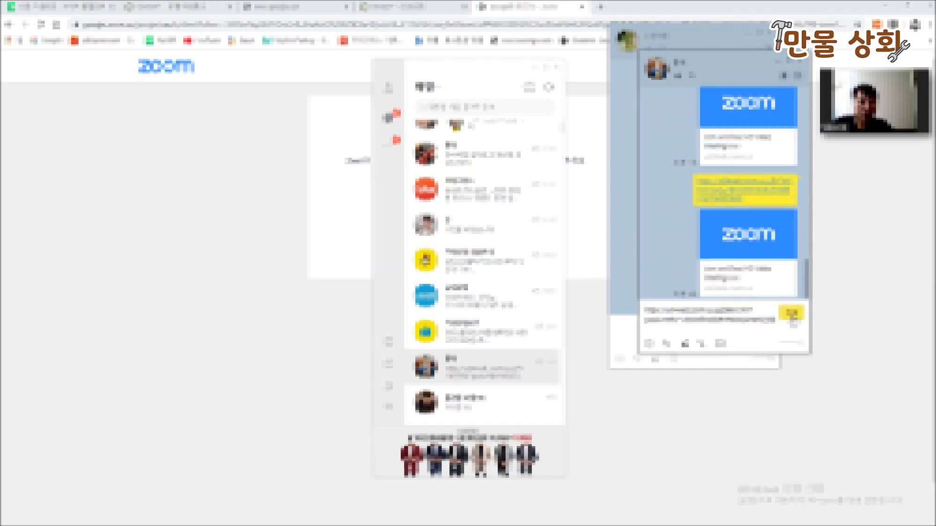
{"action": "left_click", "coordinate": [791, 315]}
- Close both open chat windows and the KakaoTalk main window
{"action": "left_click", "coordinate": [800, 63]}
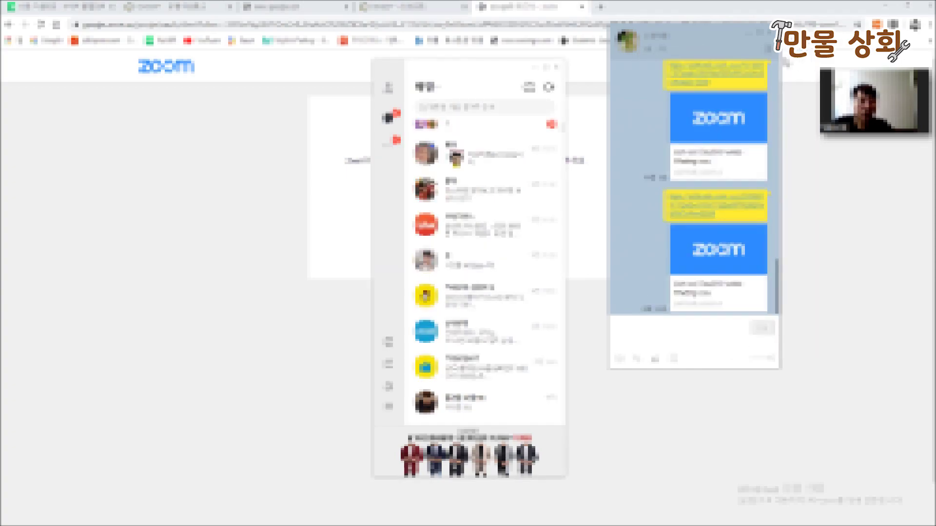
{"action": "key", "text": "Escape"}
{"action": "left_click", "coordinate": [558, 72]}
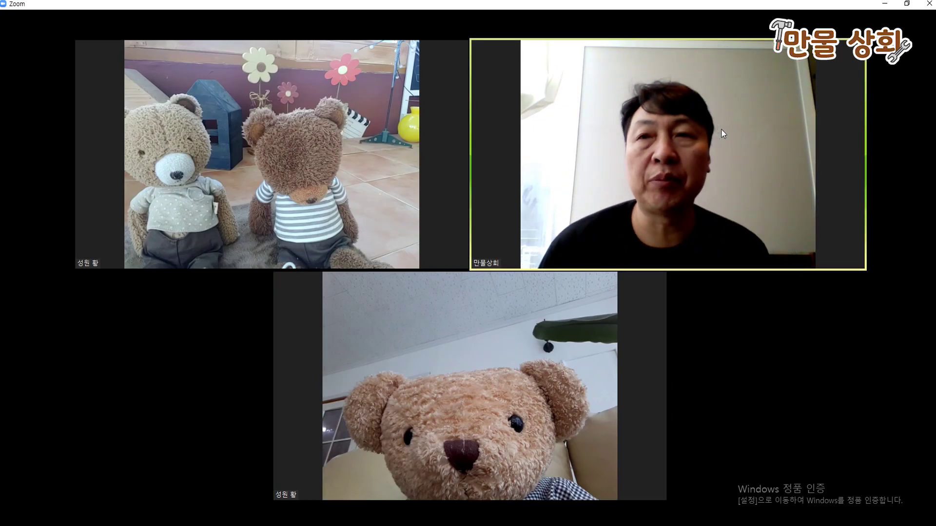
- Switch the Zoom meeting to speaker view and back to gallery view
{"action": "mouse_move", "coordinate": [592, 57]}
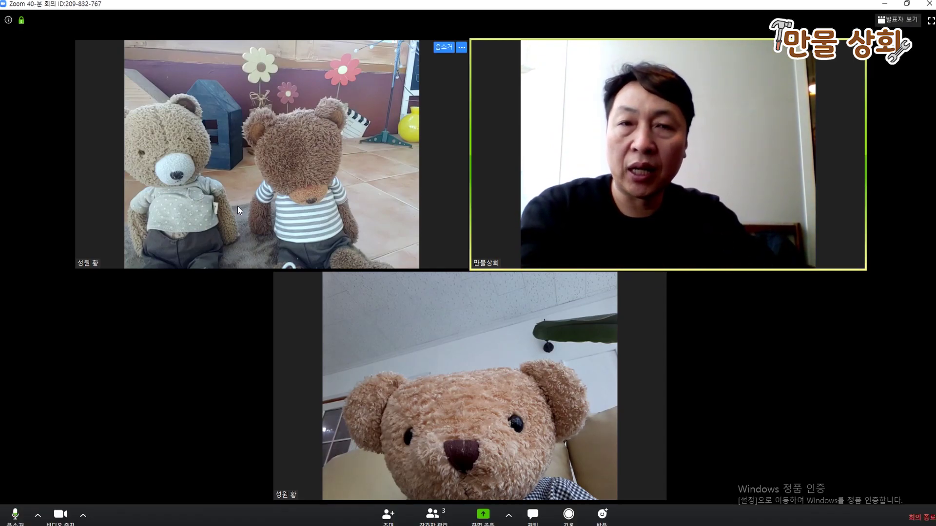
{"action": "left_click", "coordinate": [900, 20]}
{"action": "left_click", "coordinate": [902, 20]}
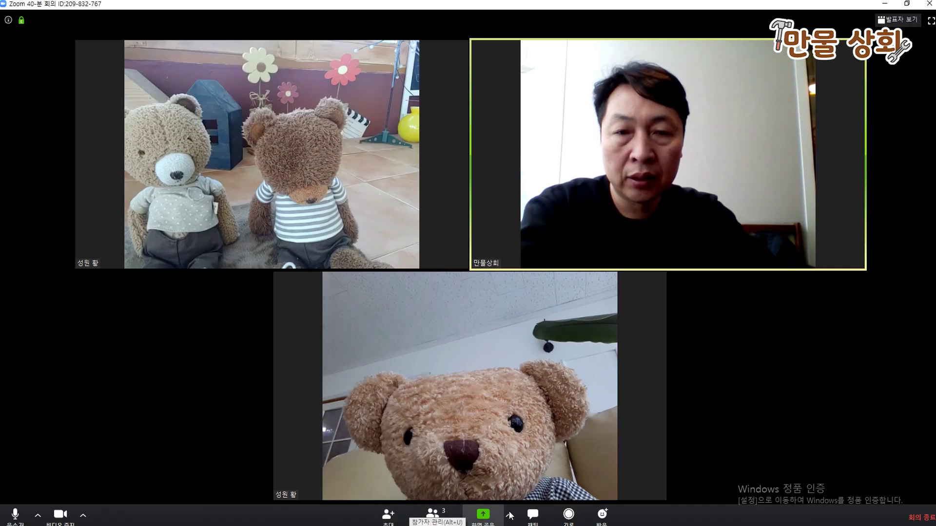
- Open the meeting's group chat and send the message "안녕" to everyone
{"action": "left_click", "coordinate": [532, 516]}
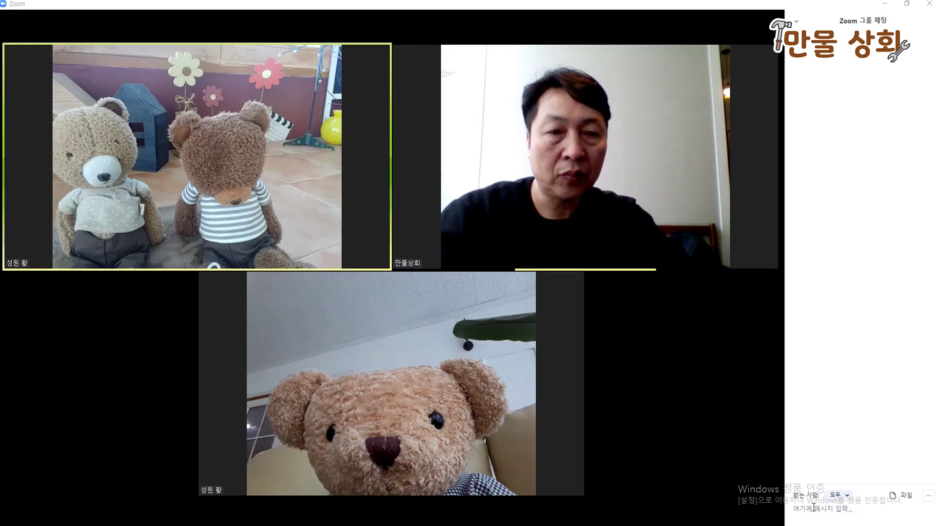
{"action": "type", "text": "dks"}
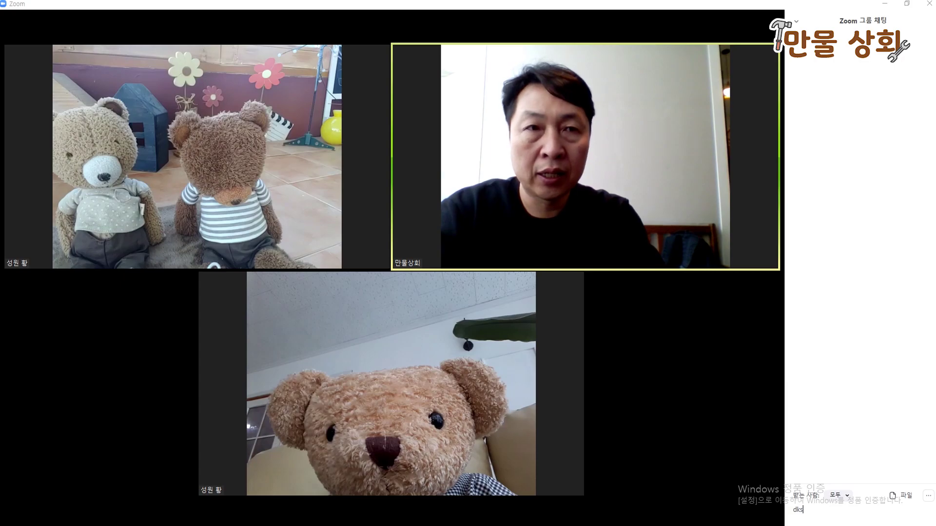
{"action": "type", "text": "ㅇ"}
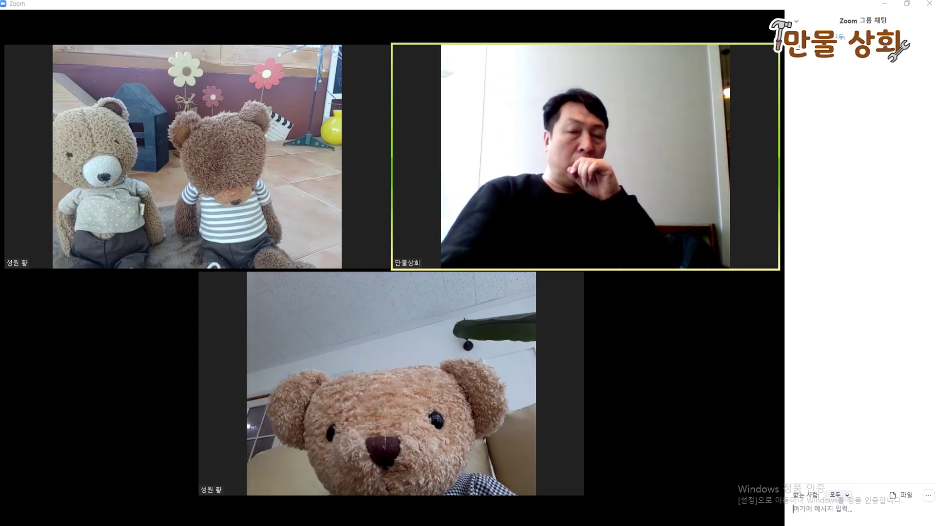
- Set the first listed participant as chat recipient and send the private message "어 졸리지마"
{"action": "mouse_move", "coordinate": [715, 488]}
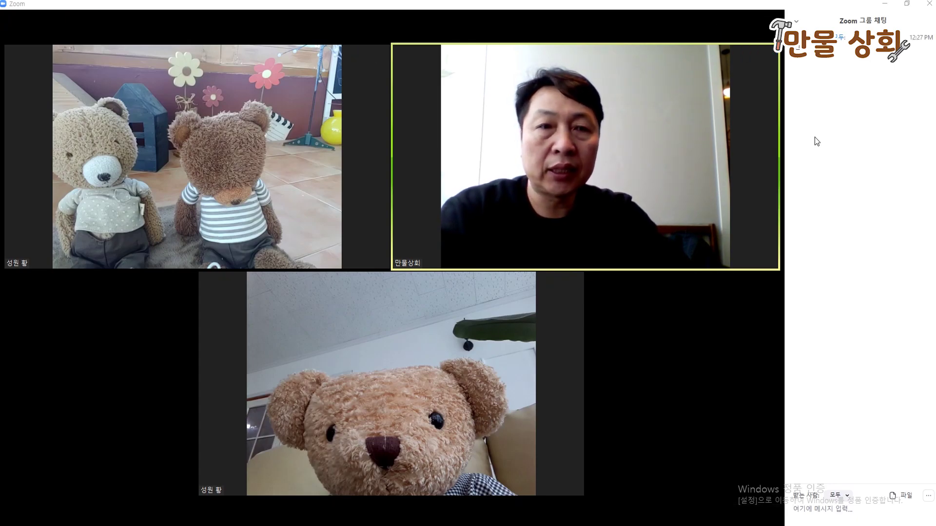
{"action": "left_click", "coordinate": [846, 496]}
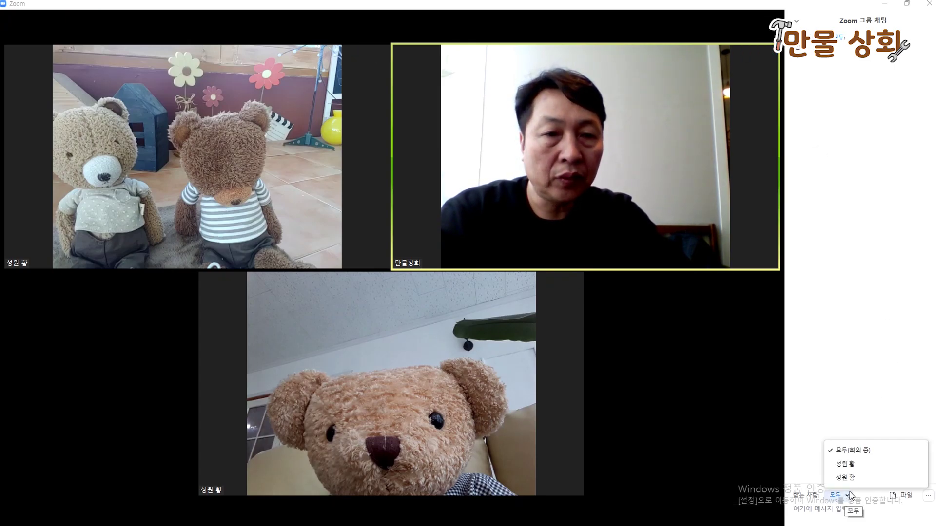
{"action": "left_click", "coordinate": [855, 467]}
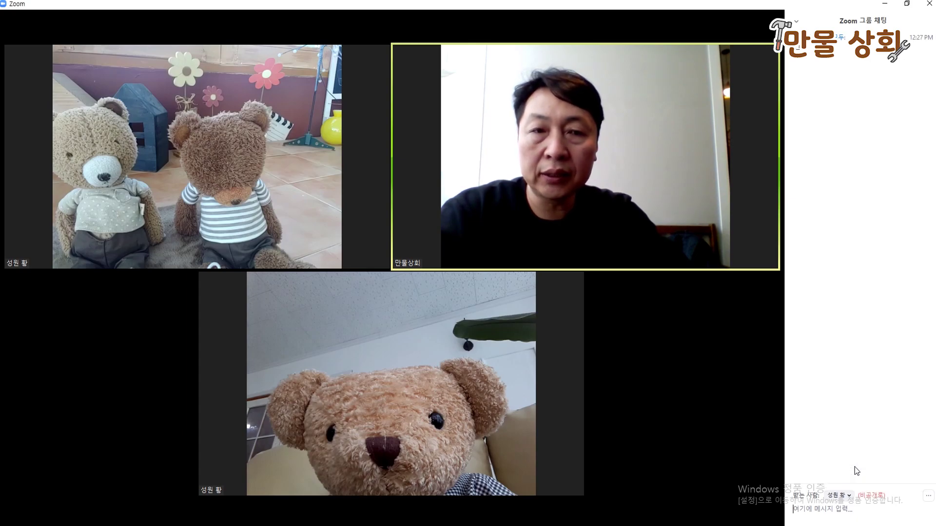
{"action": "left_click", "coordinate": [842, 510]}
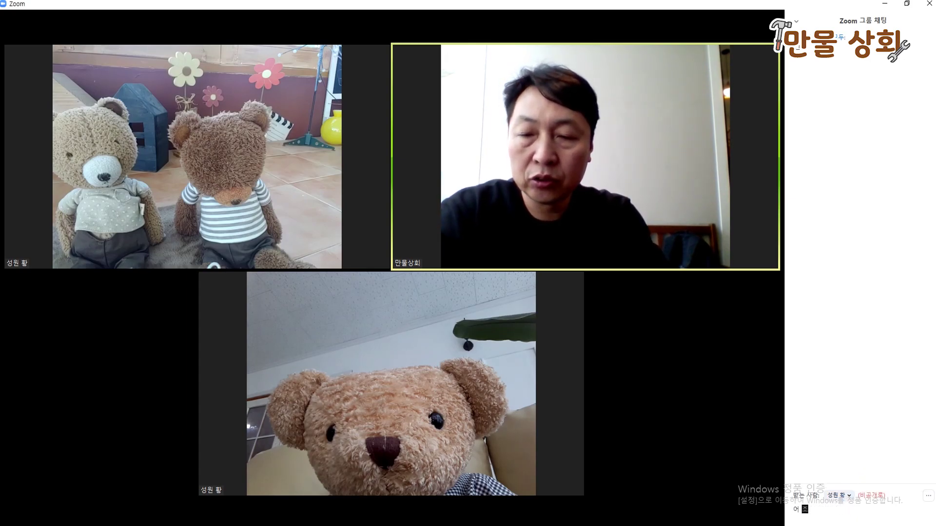
{"action": "key", "text": "Return"}
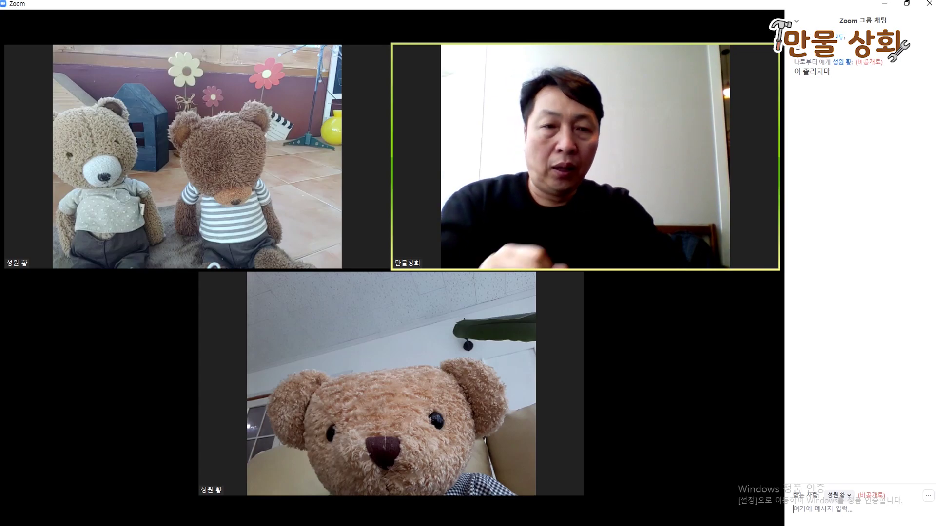
- Send "과자 먹지마" privately to the second listed participant and "자 시작" to everyone in the meeting
{"action": "left_click", "coordinate": [844, 496]}
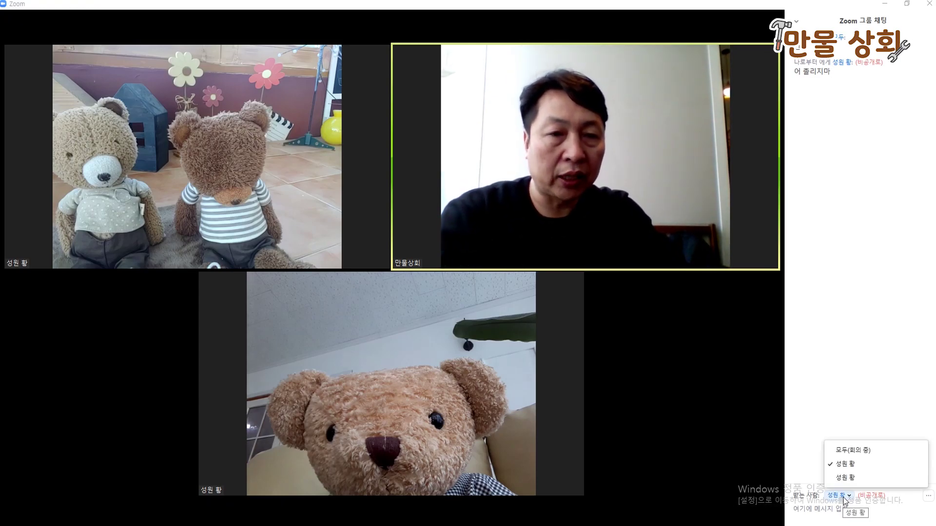
{"action": "left_click", "coordinate": [851, 482]}
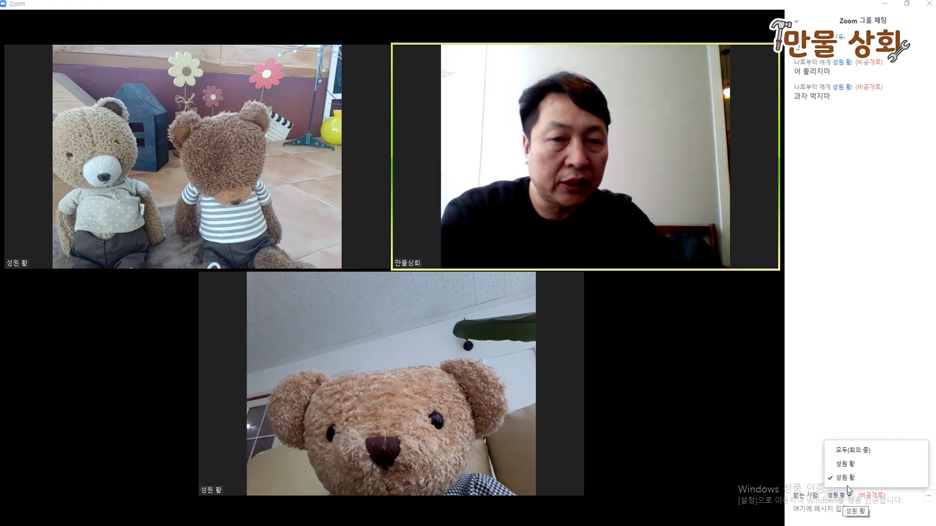
{"action": "left_click", "coordinate": [852, 451]}
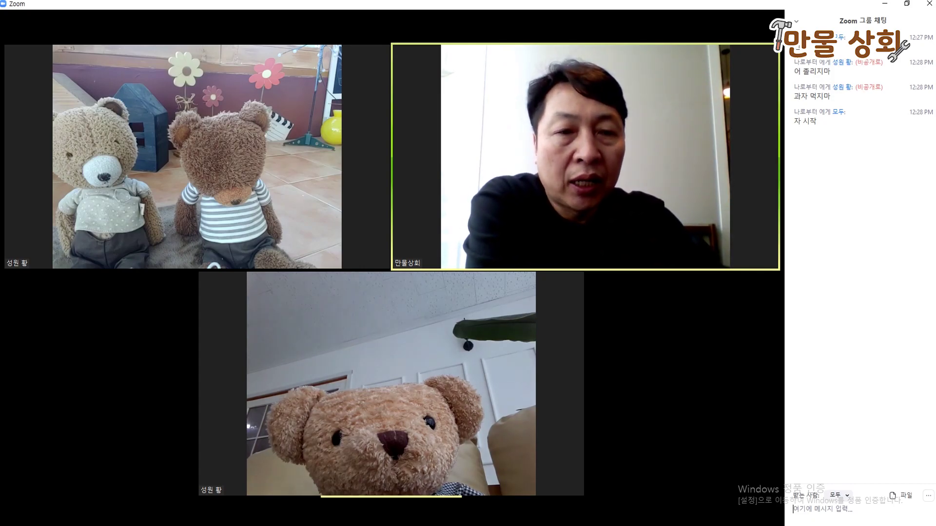
- Open the participant list and mute the first participant listed below the host
{"action": "mouse_move", "coordinate": [732, 135]}
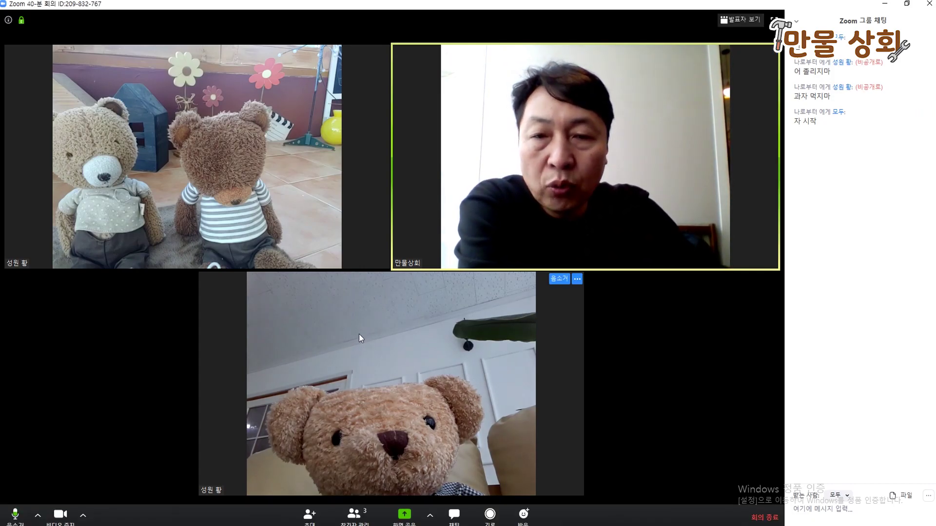
{"action": "left_click", "coordinate": [356, 518]}
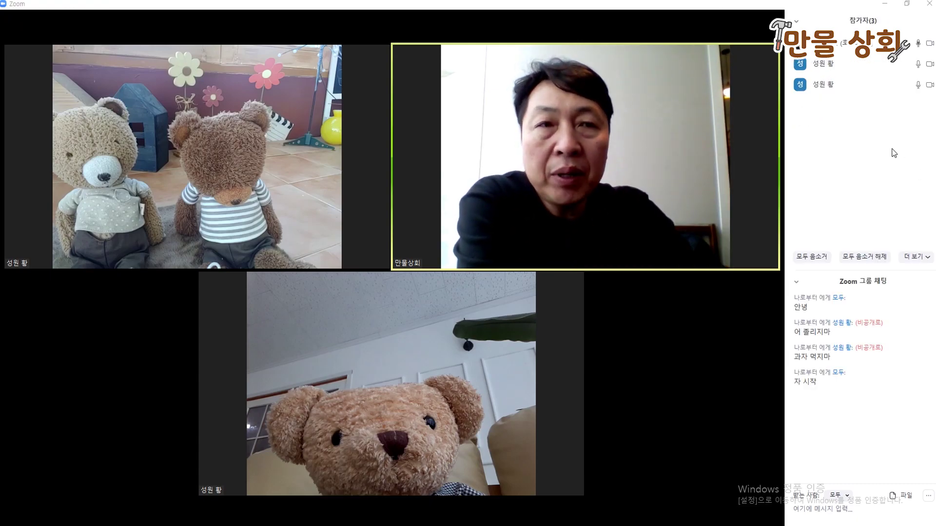
{"action": "mouse_move", "coordinate": [844, 83]}
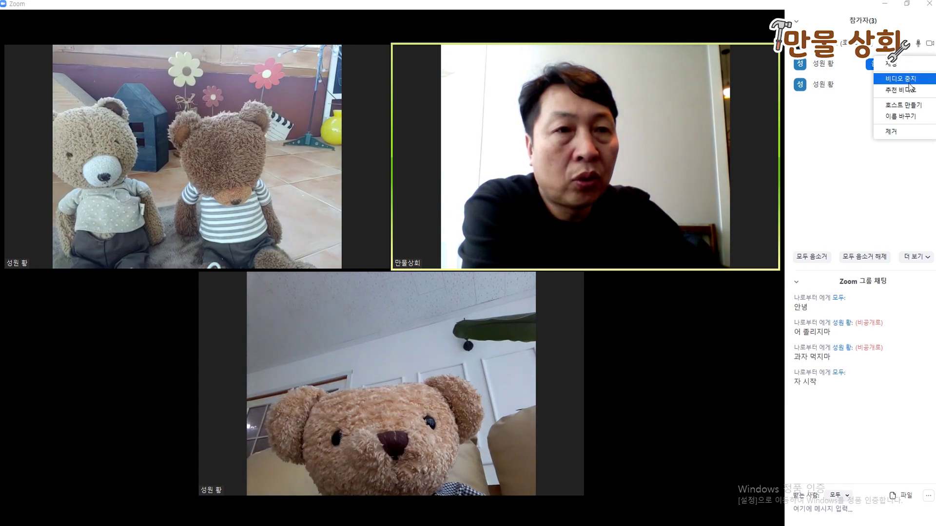
{"action": "left_click", "coordinate": [867, 148]}
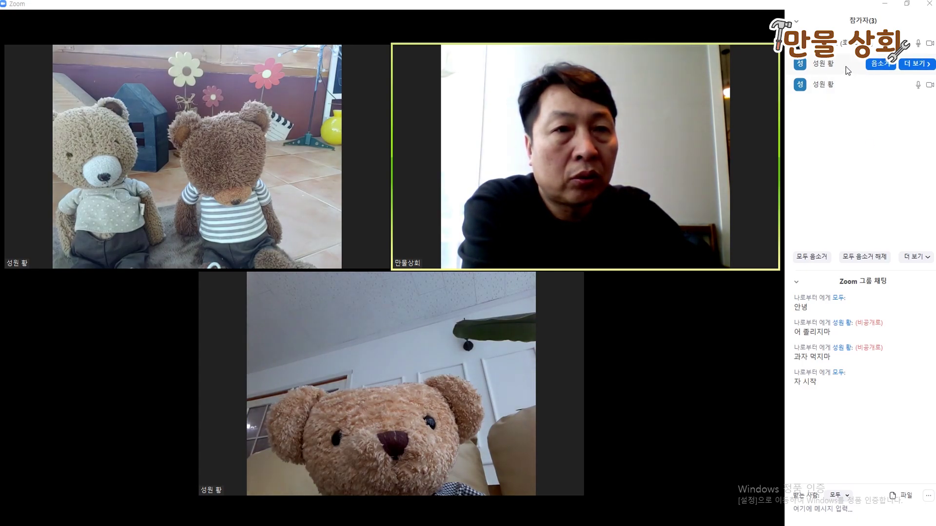
{"action": "left_click", "coordinate": [880, 65]}
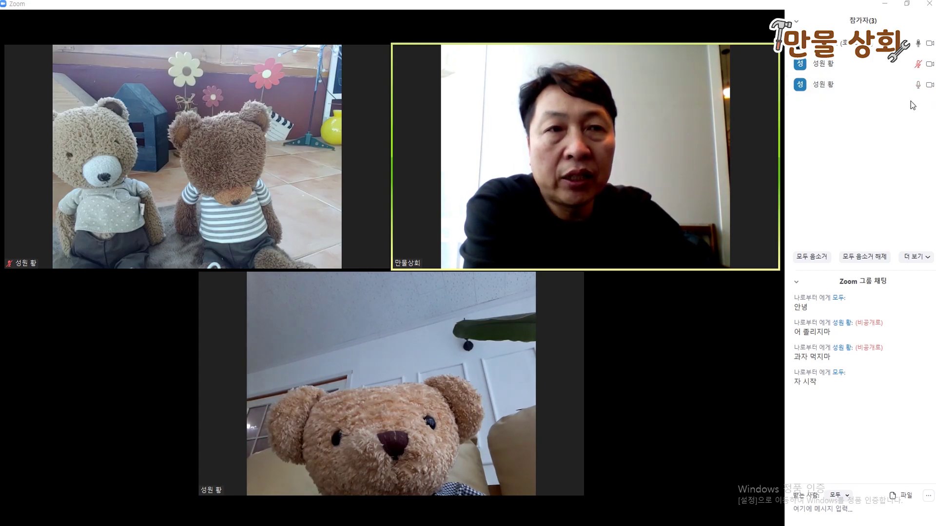
- Mute all current and new meeting participants while allowing them to unmute themselves
{"action": "mouse_move", "coordinate": [914, 95]}
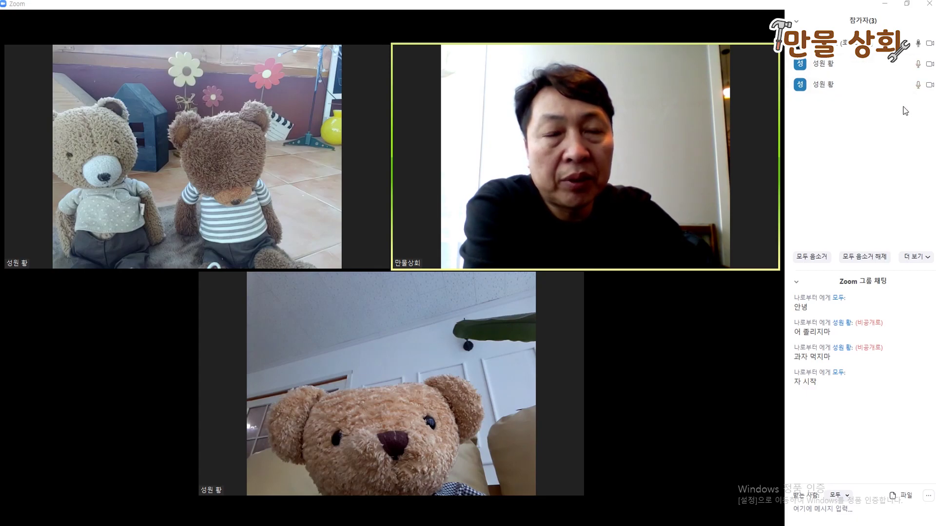
{"action": "mouse_move", "coordinate": [201, 110]}
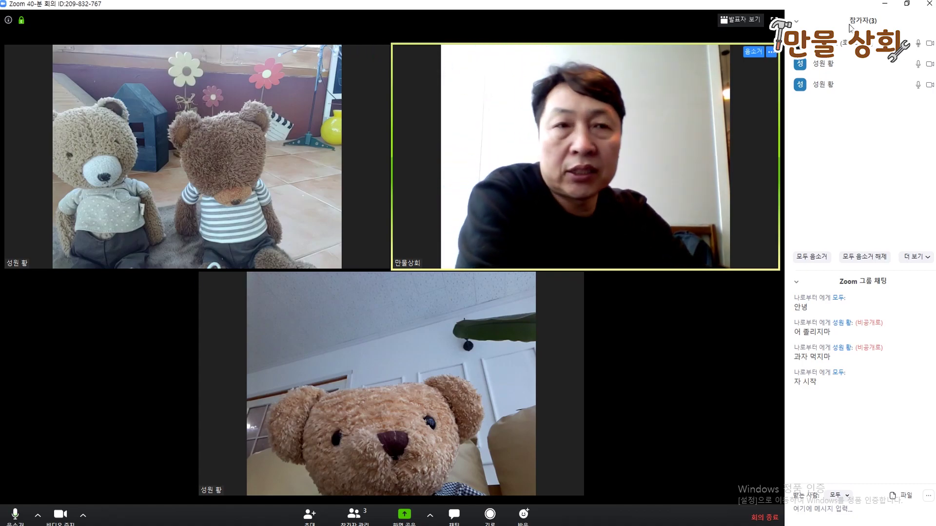
{"action": "mouse_move", "coordinate": [107, 250]}
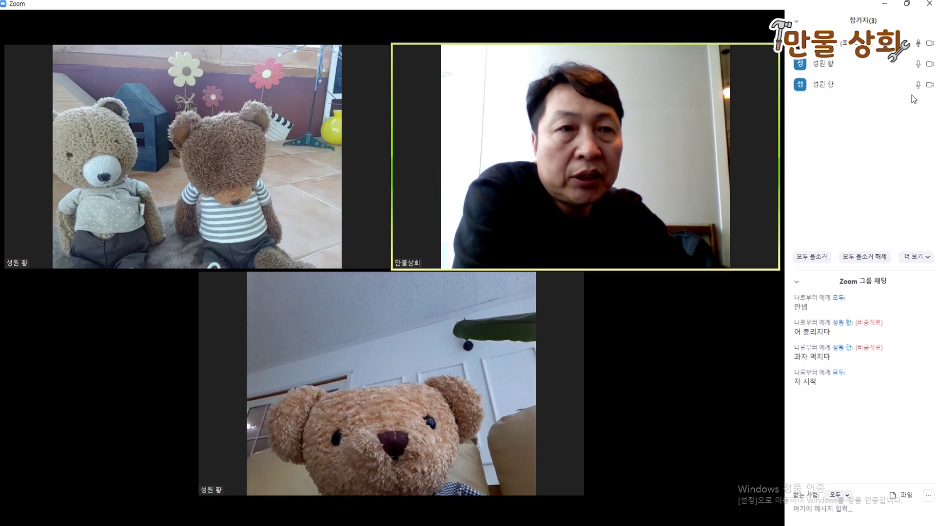
{"action": "left_click", "coordinate": [812, 257]}
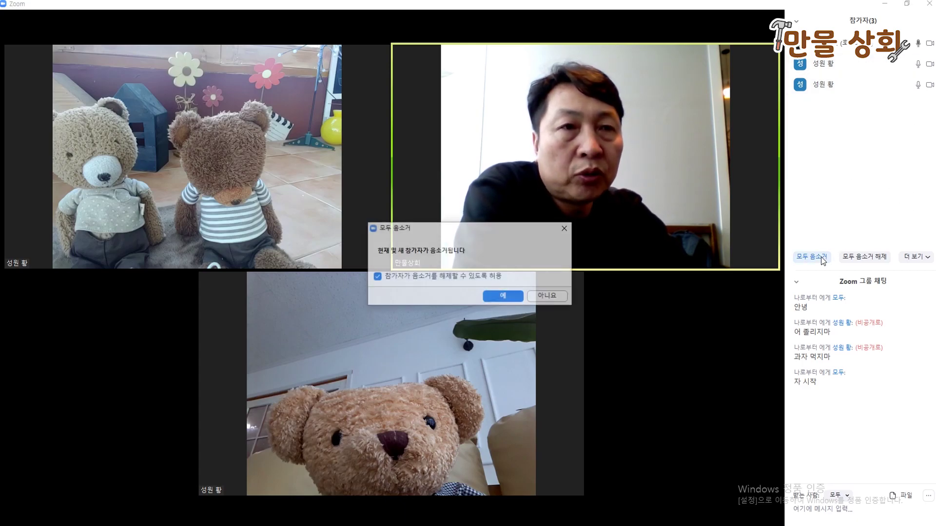
{"action": "left_click", "coordinate": [514, 298]}
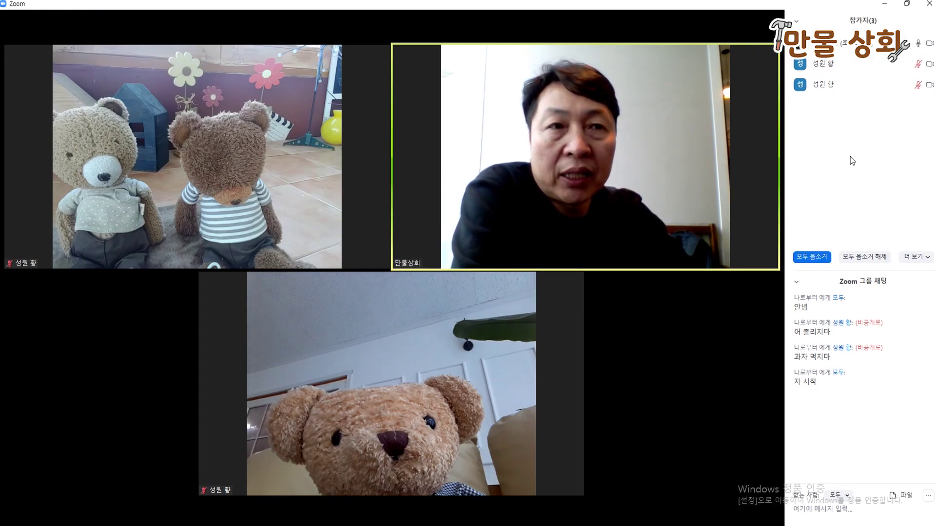
{"action": "mouse_move", "coordinate": [881, 58]}
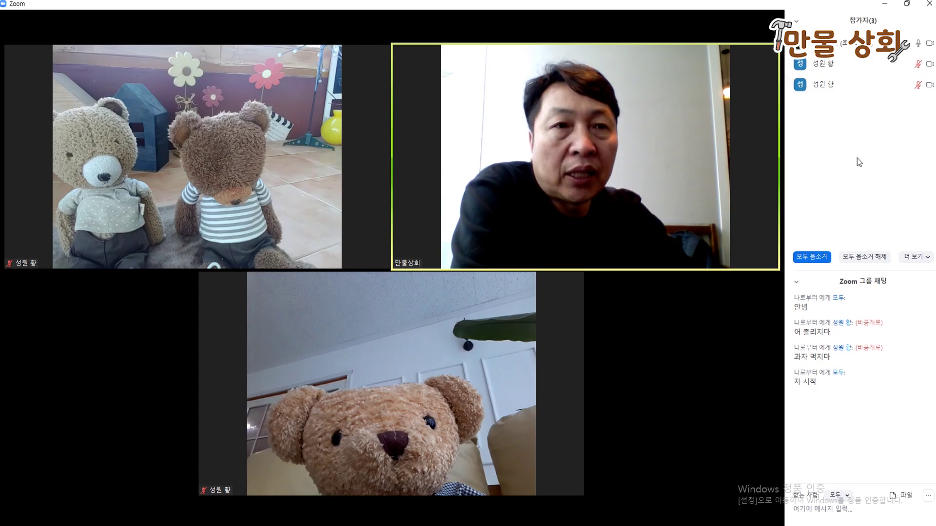
{"action": "mouse_move", "coordinate": [423, 348]}
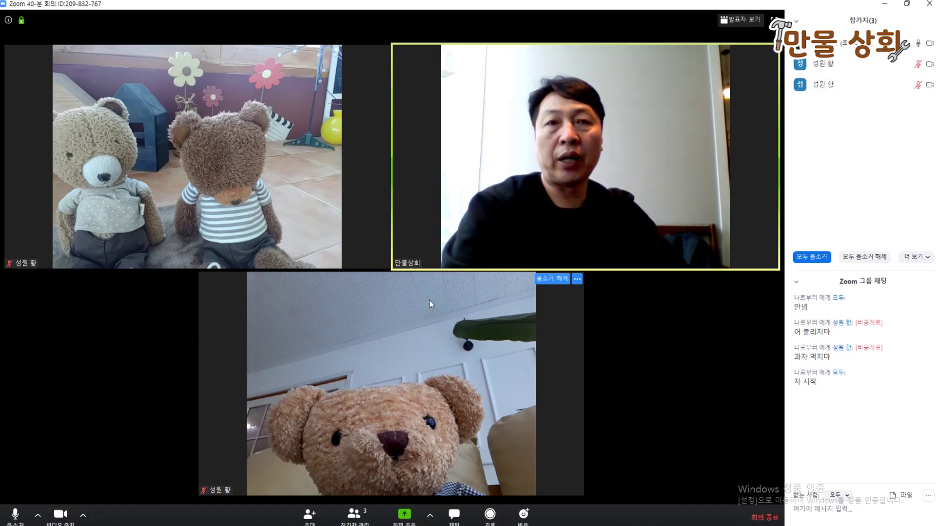
{"action": "mouse_move", "coordinate": [621, 152]}
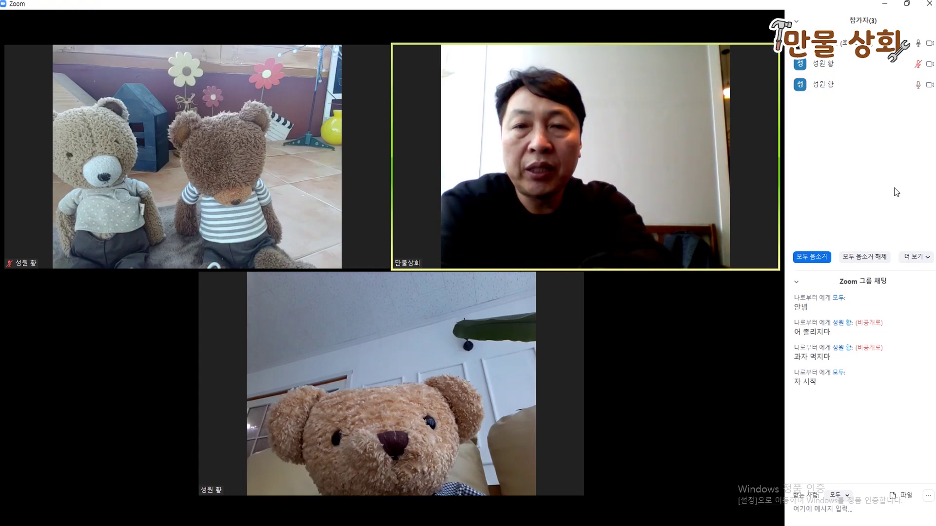
{"action": "mouse_move", "coordinate": [439, 326]}
{"action": "mouse_move", "coordinate": [285, 261]}
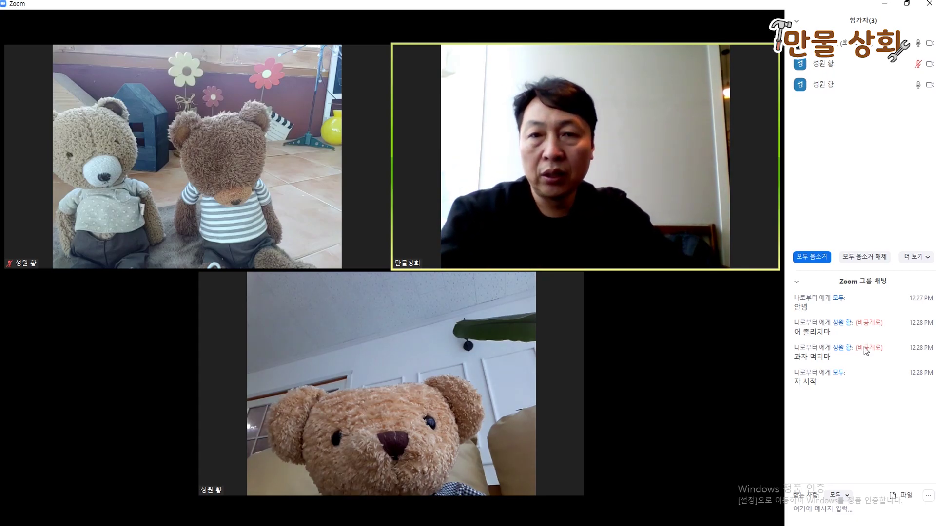
{"action": "mouse_move", "coordinate": [571, 307]}
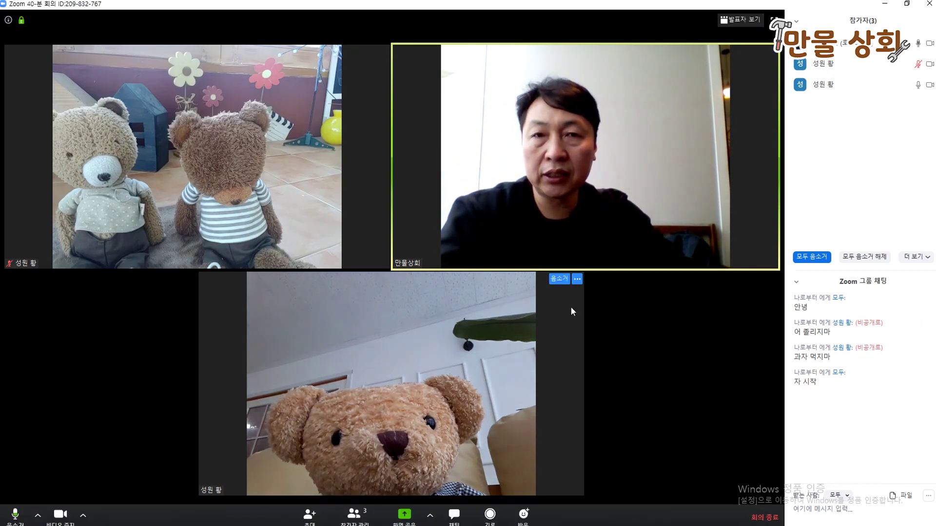
{"action": "mouse_move", "coordinate": [560, 229]}
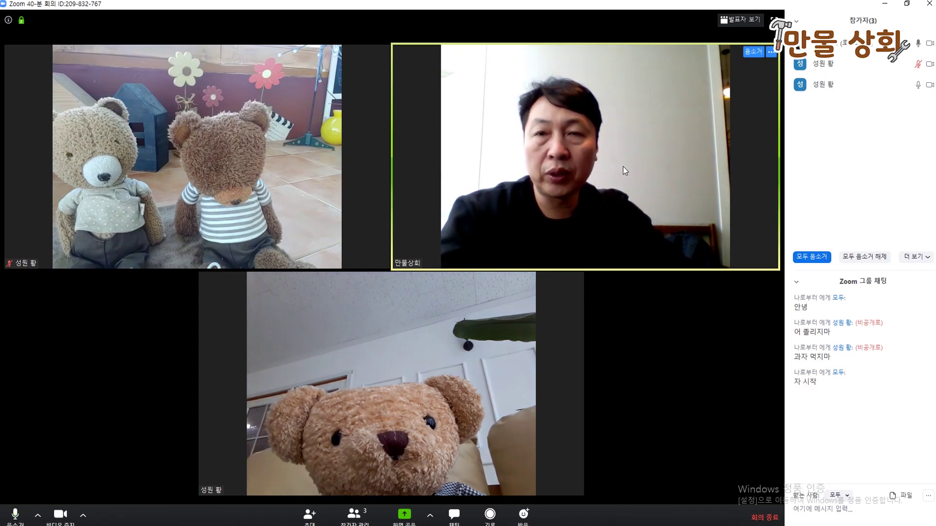
{"action": "mouse_move", "coordinate": [248, 189]}
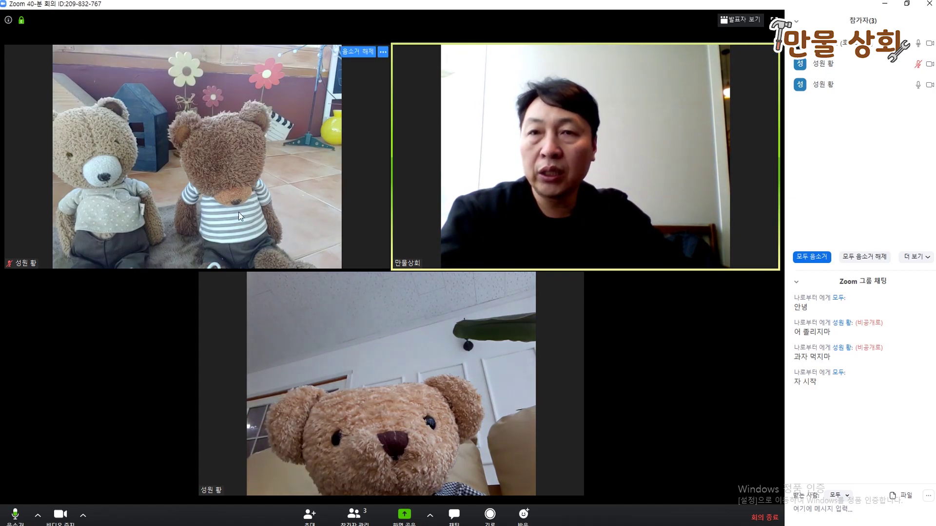
{"action": "mouse_move", "coordinate": [519, 334]}
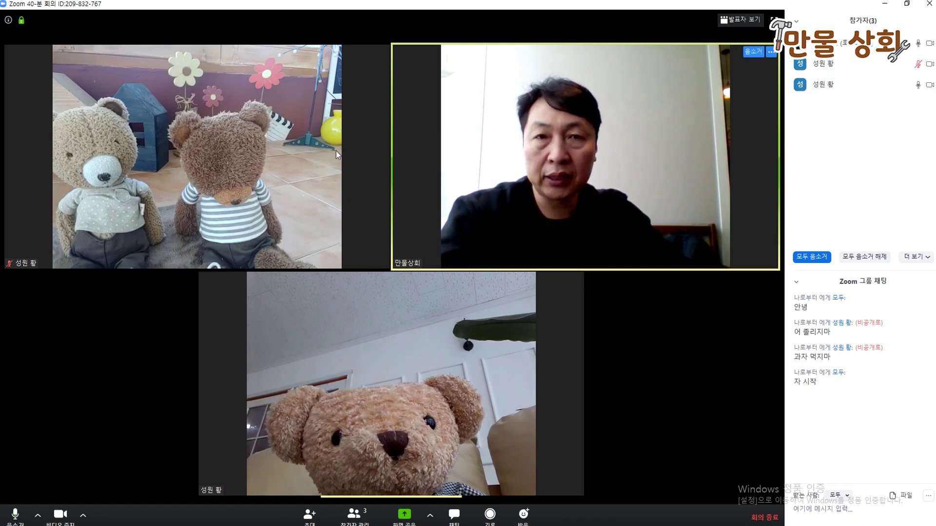
{"action": "mouse_move", "coordinate": [59, 207]}
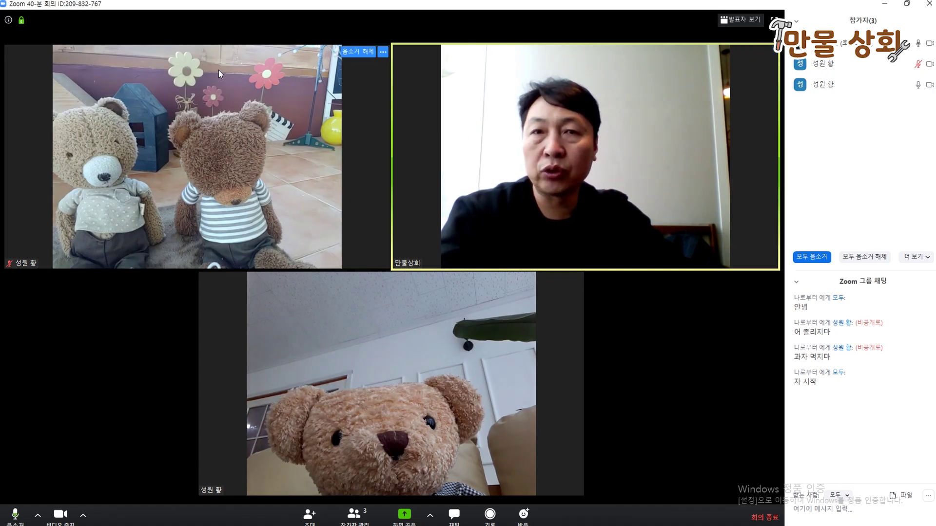
{"action": "mouse_move", "coordinate": [531, 209]}
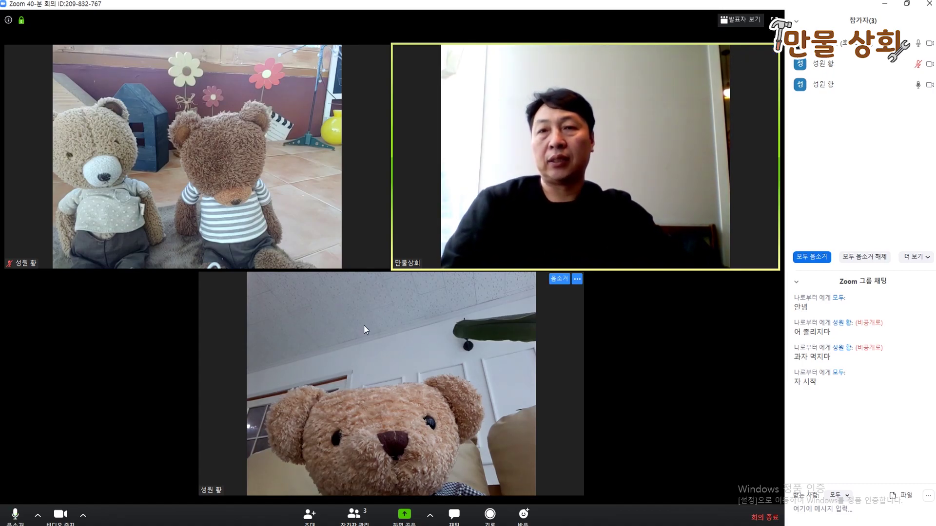
{"action": "mouse_move", "coordinate": [165, 221]}
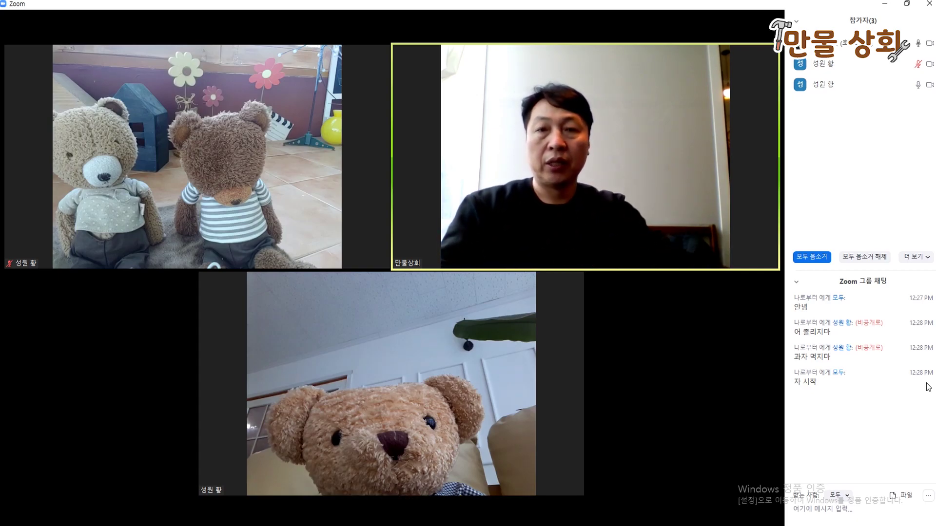
{"action": "mouse_move", "coordinate": [524, 523]}
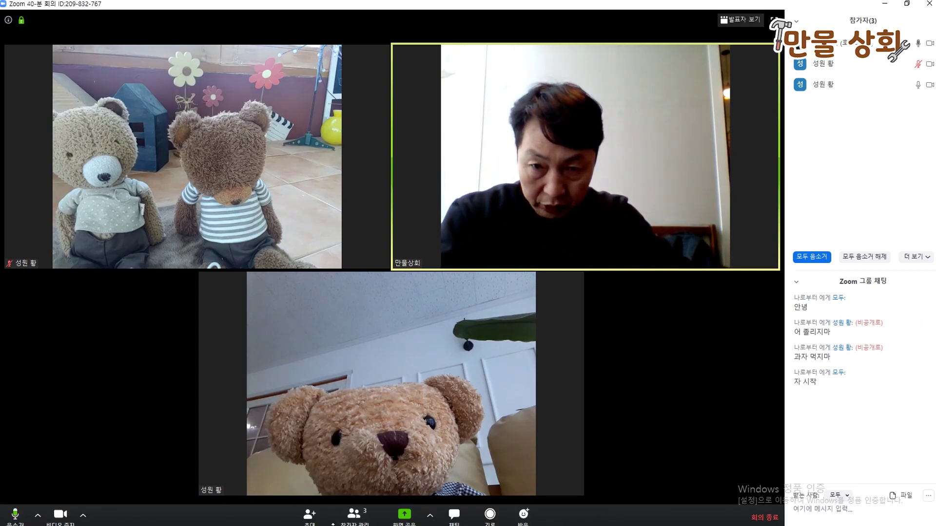
{"action": "left_click", "coordinate": [410, 518]}
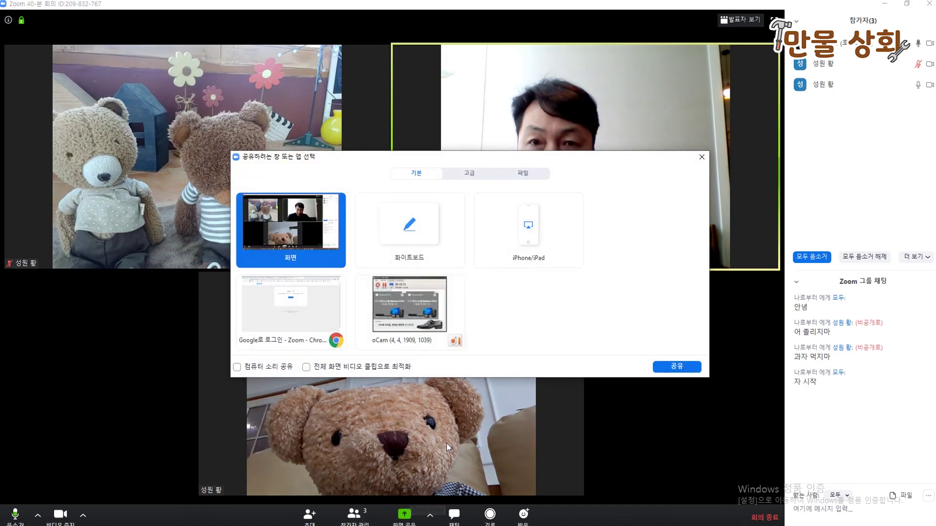
{"action": "left_click", "coordinate": [317, 320]}
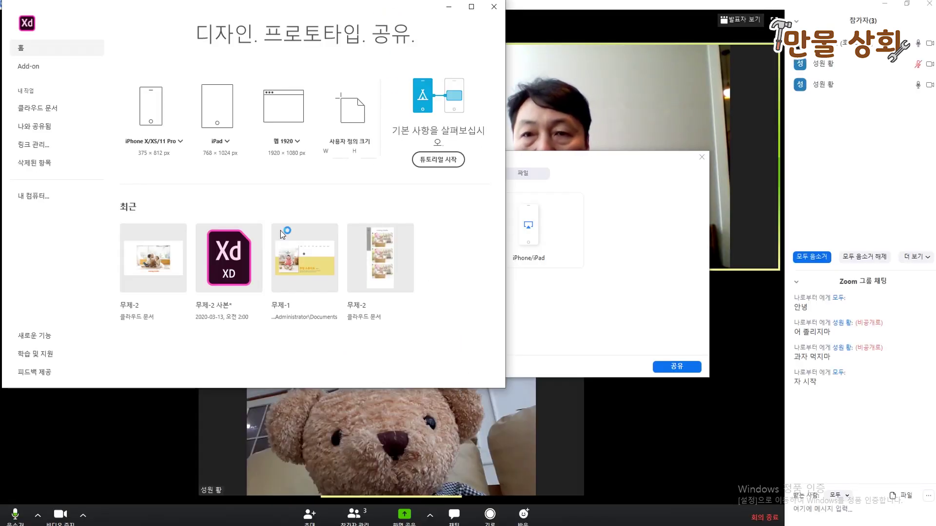
- Open the recent cloud document 무제-2 in Adobe XD and close Zoom's share selection window
{"action": "left_click", "coordinate": [162, 262]}
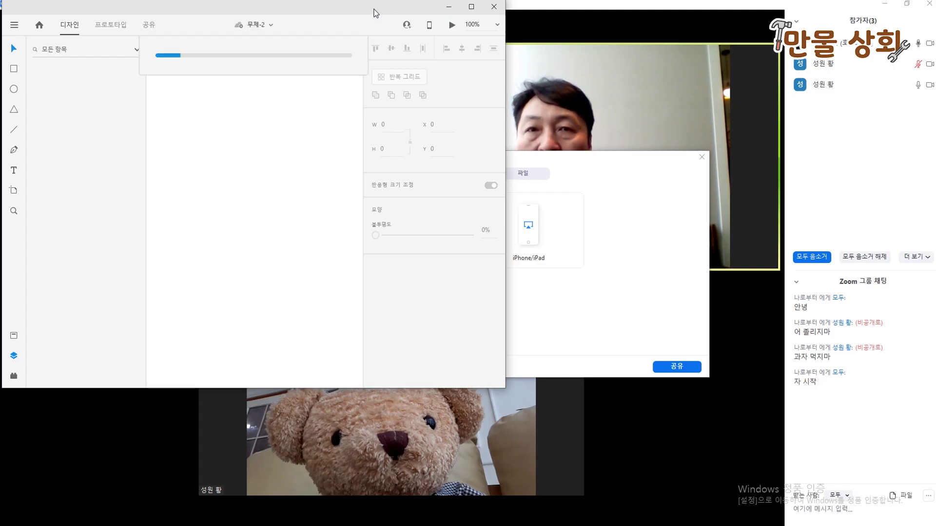
{"action": "mouse_move", "coordinate": [642, 66]}
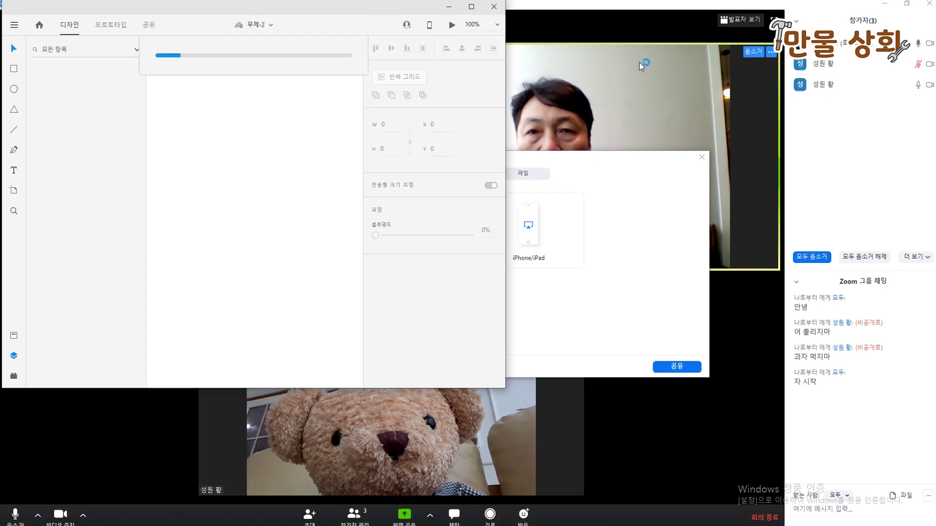
{"action": "left_click", "coordinate": [641, 66]}
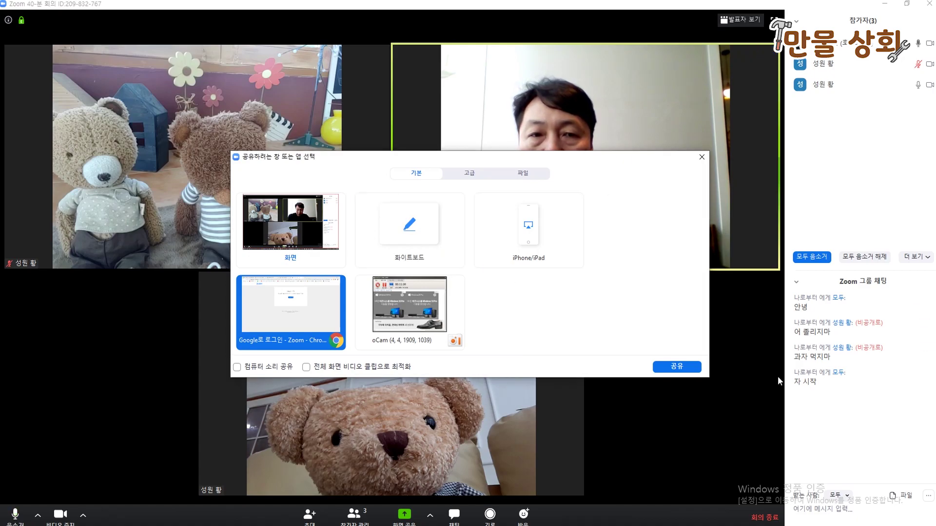
{"action": "left_click", "coordinate": [701, 156]}
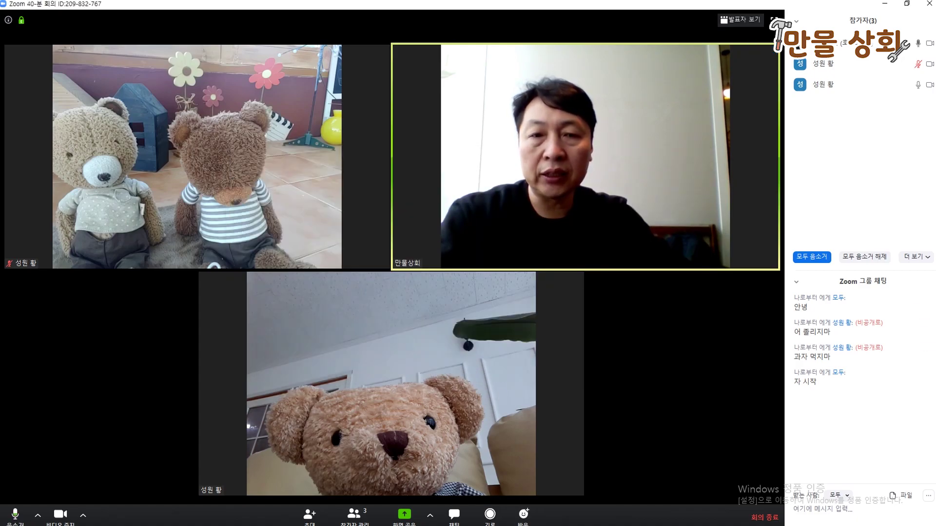
- Switch to Adobe XD, maximize its window and frame the index artboard with the cooing studio photo on the canvas
{"action": "key", "text": "alt+Tab"}
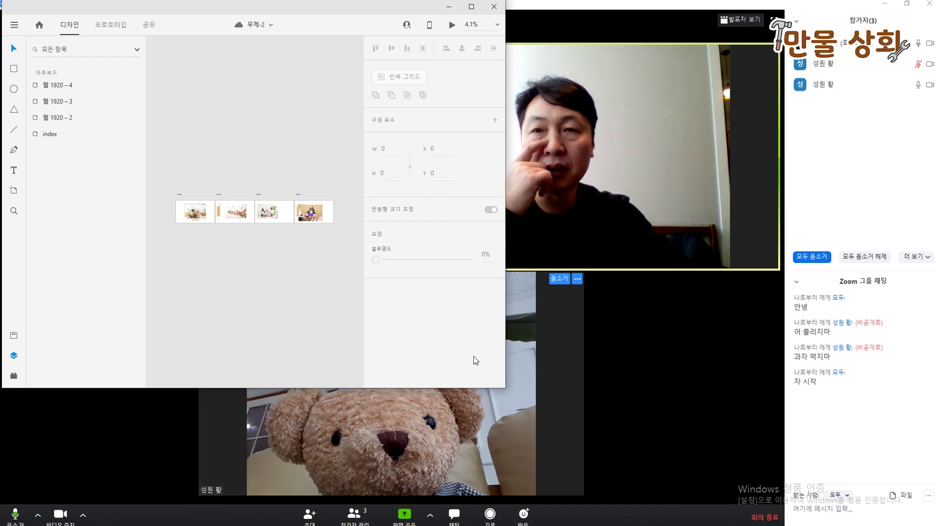
{"action": "left_click", "coordinate": [472, 7]}
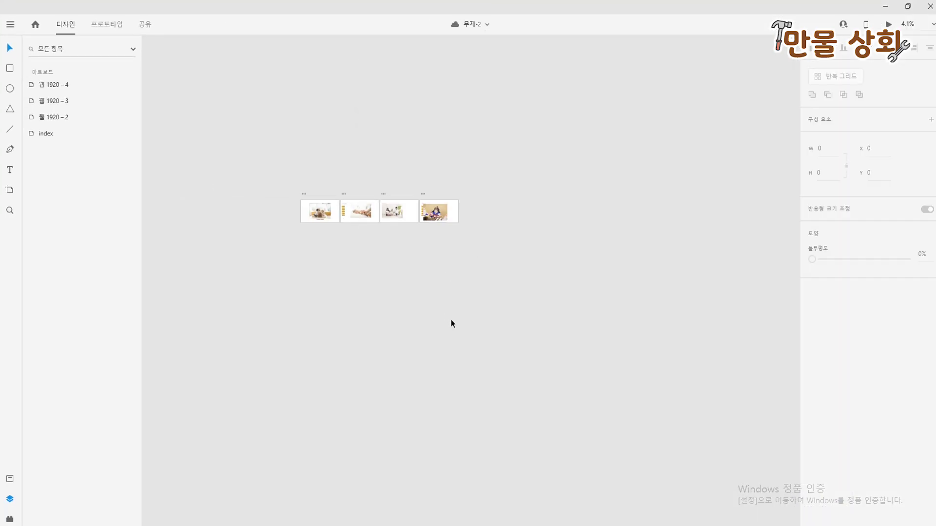
{"action": "scroll", "coordinate": [460, 327], "scroll_direction": "up", "scroll_amount": 10}
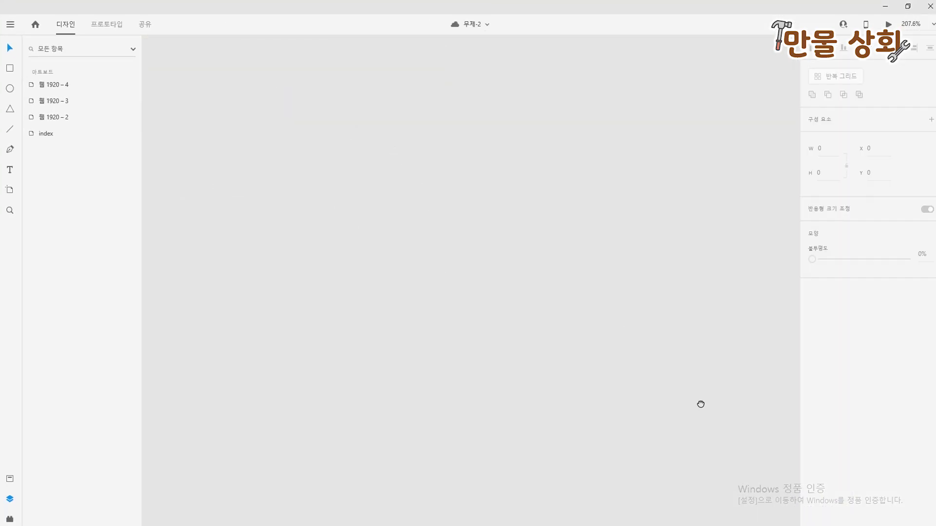
{"action": "left_click", "coordinate": [921, 24]}
{"action": "left_click", "coordinate": [933, 25]}
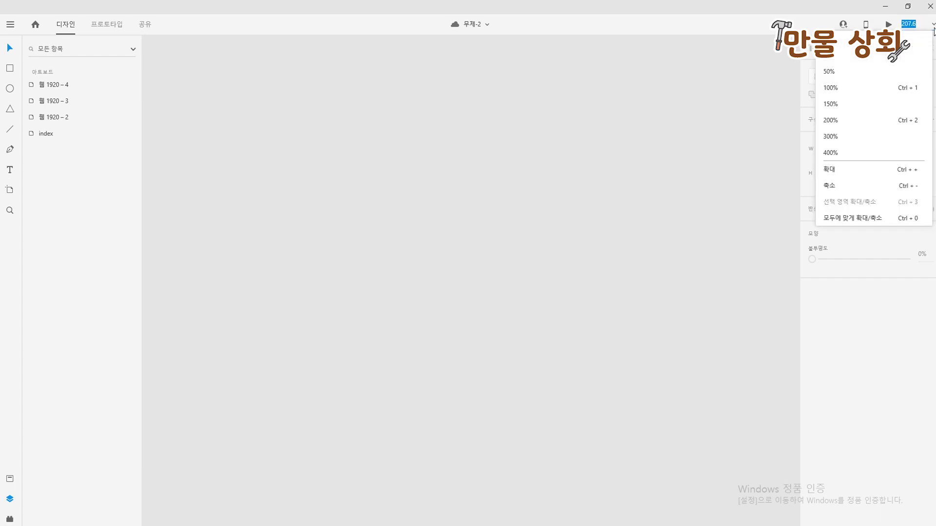
{"action": "left_click", "coordinate": [862, 218]}
{"action": "scroll", "coordinate": [346, 317], "scroll_direction": "up", "scroll_amount": 2}
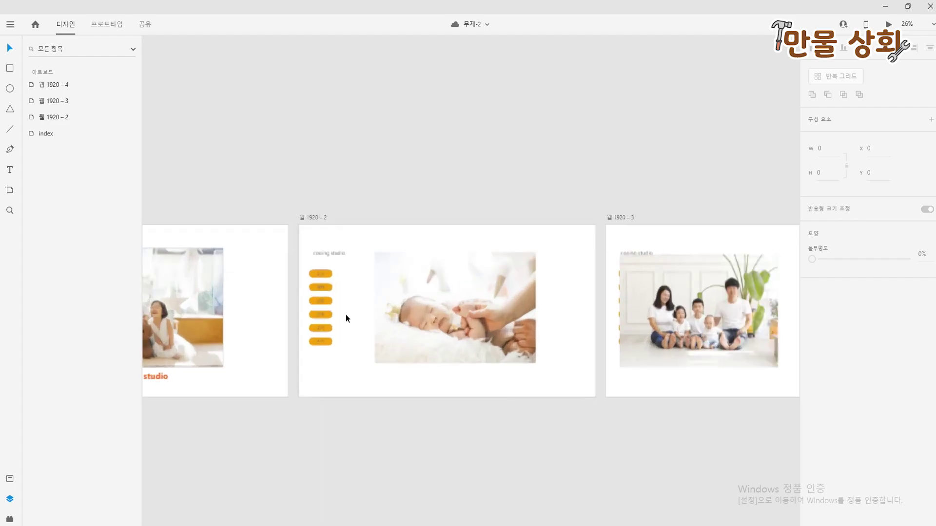
{"action": "scroll", "coordinate": [347, 314], "scroll_direction": "up", "scroll_amount": 3}
{"action": "scroll", "coordinate": [346, 314], "scroll_direction": "down", "scroll_amount": 1}
{"action": "left_click_drag", "start_coordinate": [311, 286], "coordinate": [714, 258]}
{"action": "left_click_drag", "start_coordinate": [439, 272], "coordinate": [648, 269]}
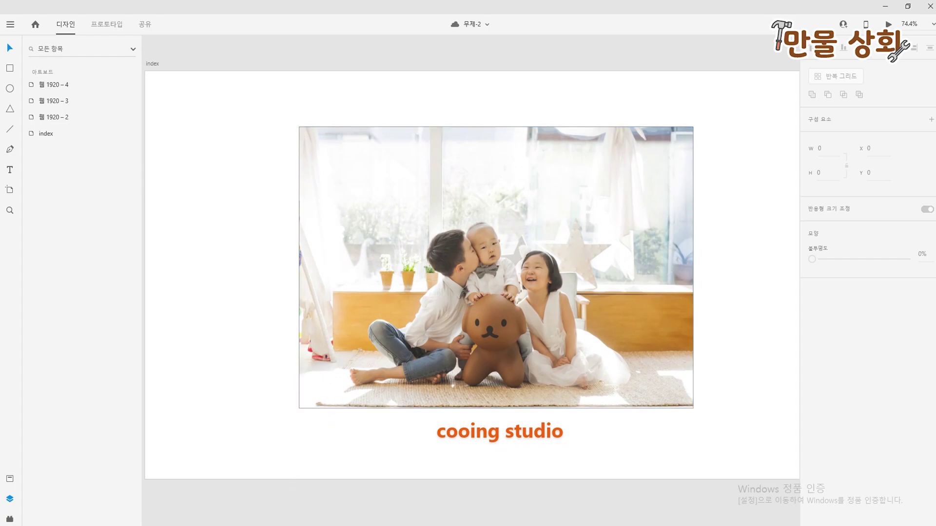
- Switch back to Zoom and share the "무제-2 - Adobe XD" window with the meeting
{"action": "left_click", "coordinate": [680, 525]}
{"action": "left_click", "coordinate": [711, 520]}
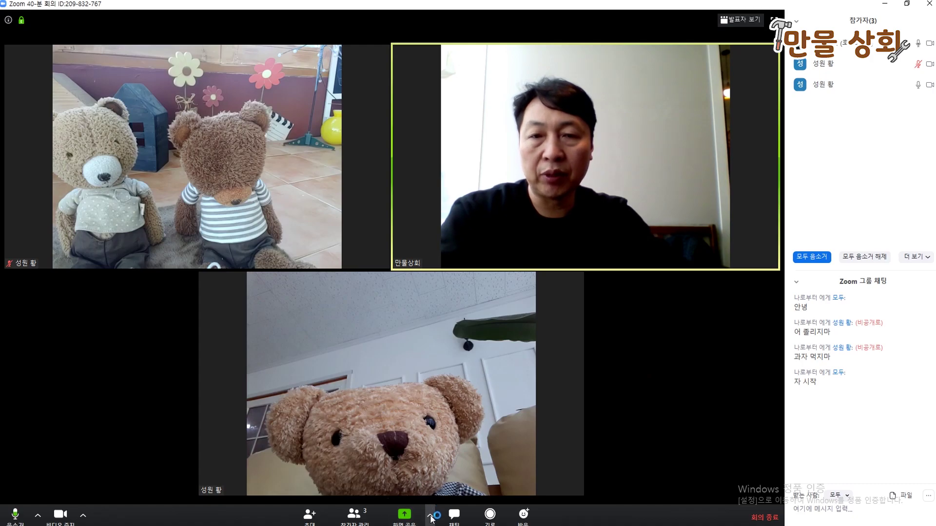
{"action": "left_click", "coordinate": [411, 518]}
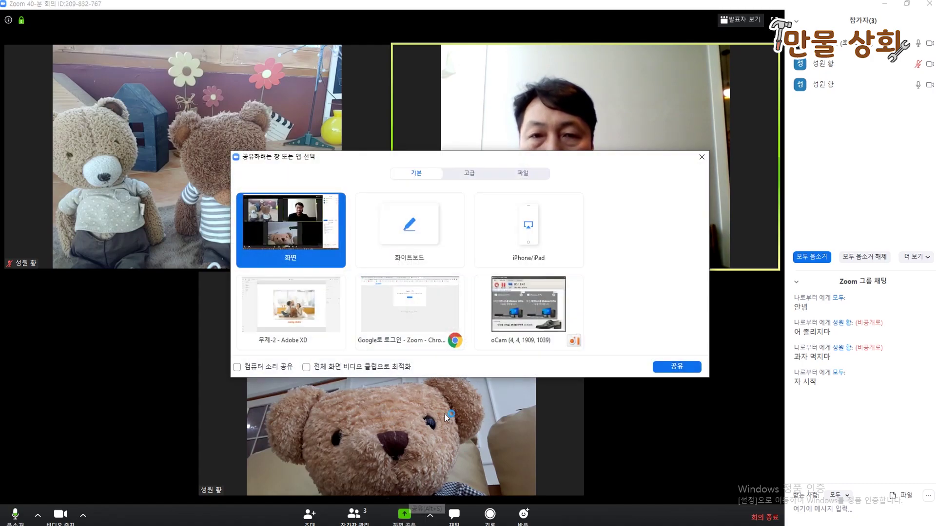
{"action": "left_click", "coordinate": [298, 321]}
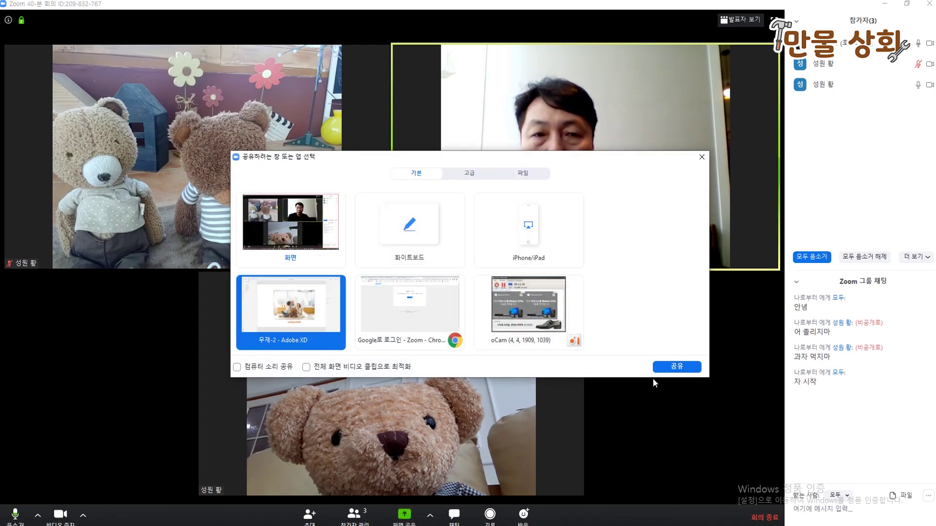
{"action": "left_click", "coordinate": [666, 369]}
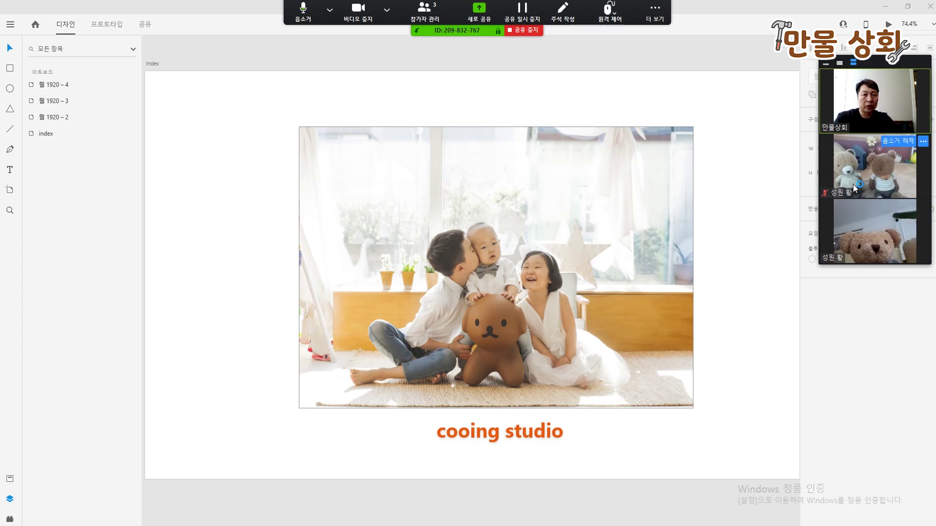
{"action": "mouse_move", "coordinate": [852, 171]}
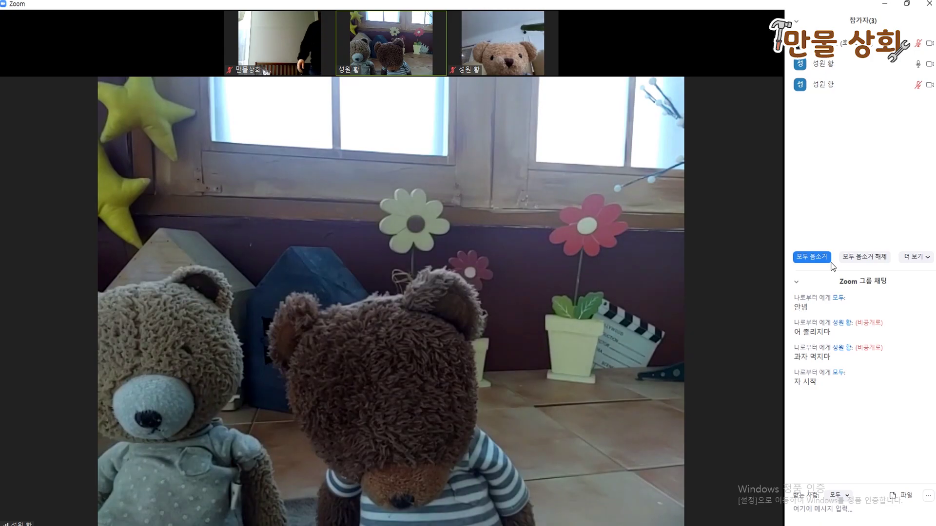
{"action": "mouse_move", "coordinate": [511, 117]}
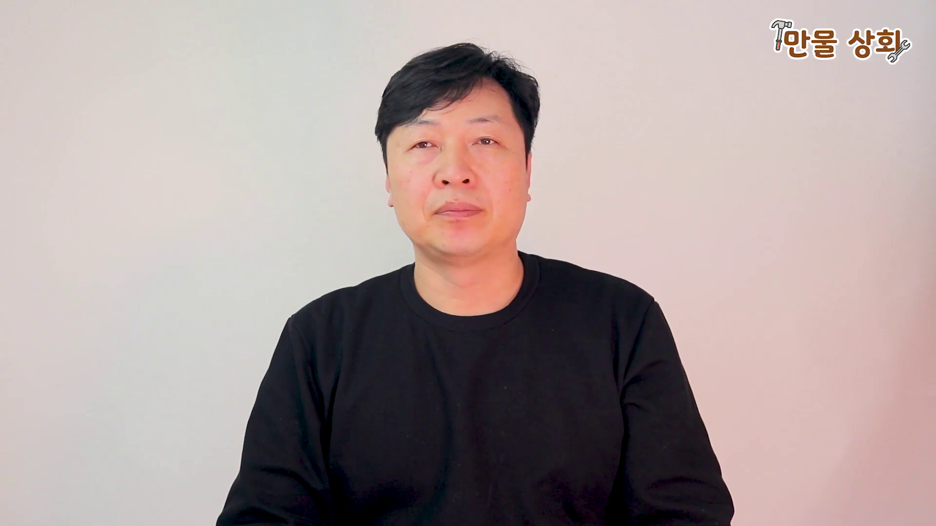